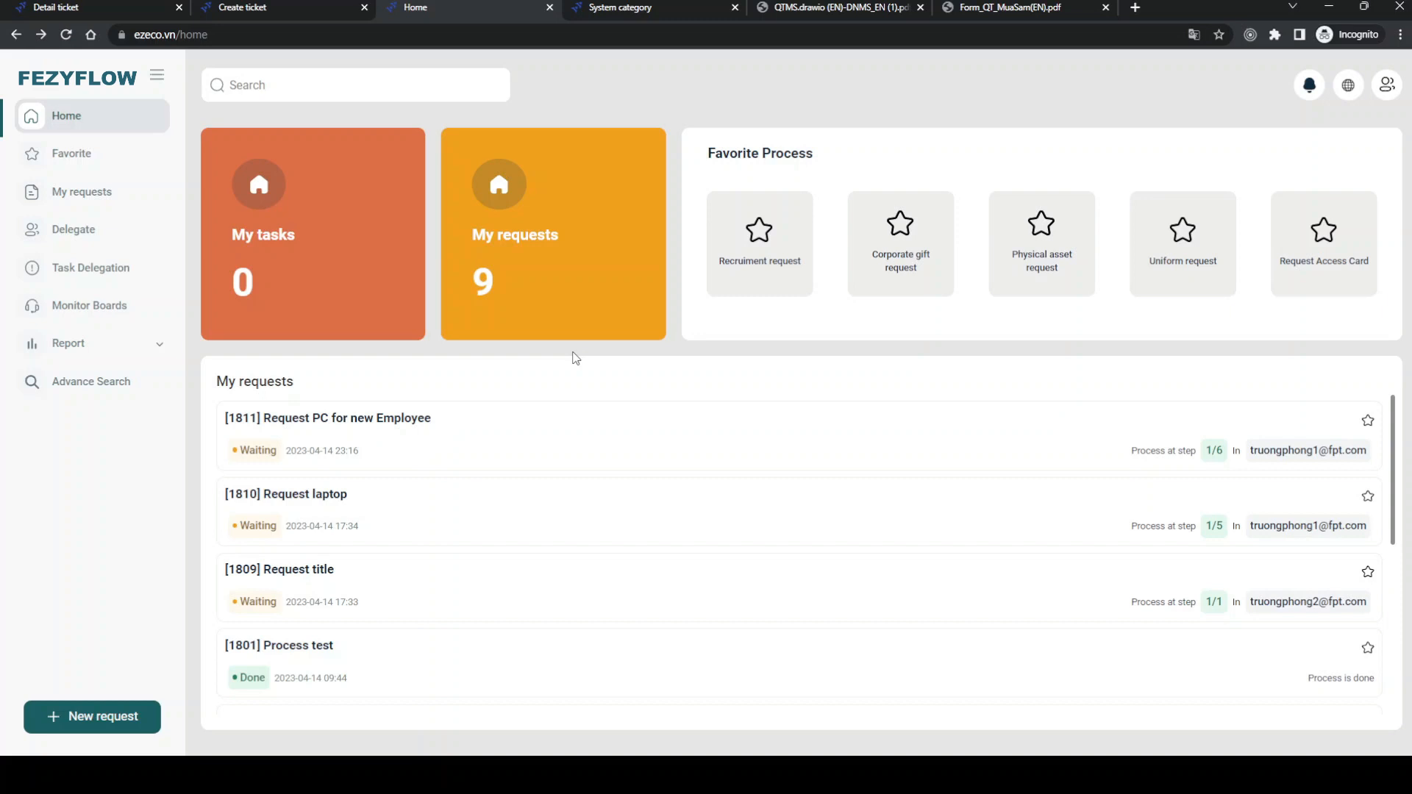
# Step: Examine the paper purchase proposal form, the sample Request Purchase ticket form and the Purchase Workflow diagram
pyautogui.click(971, 6)
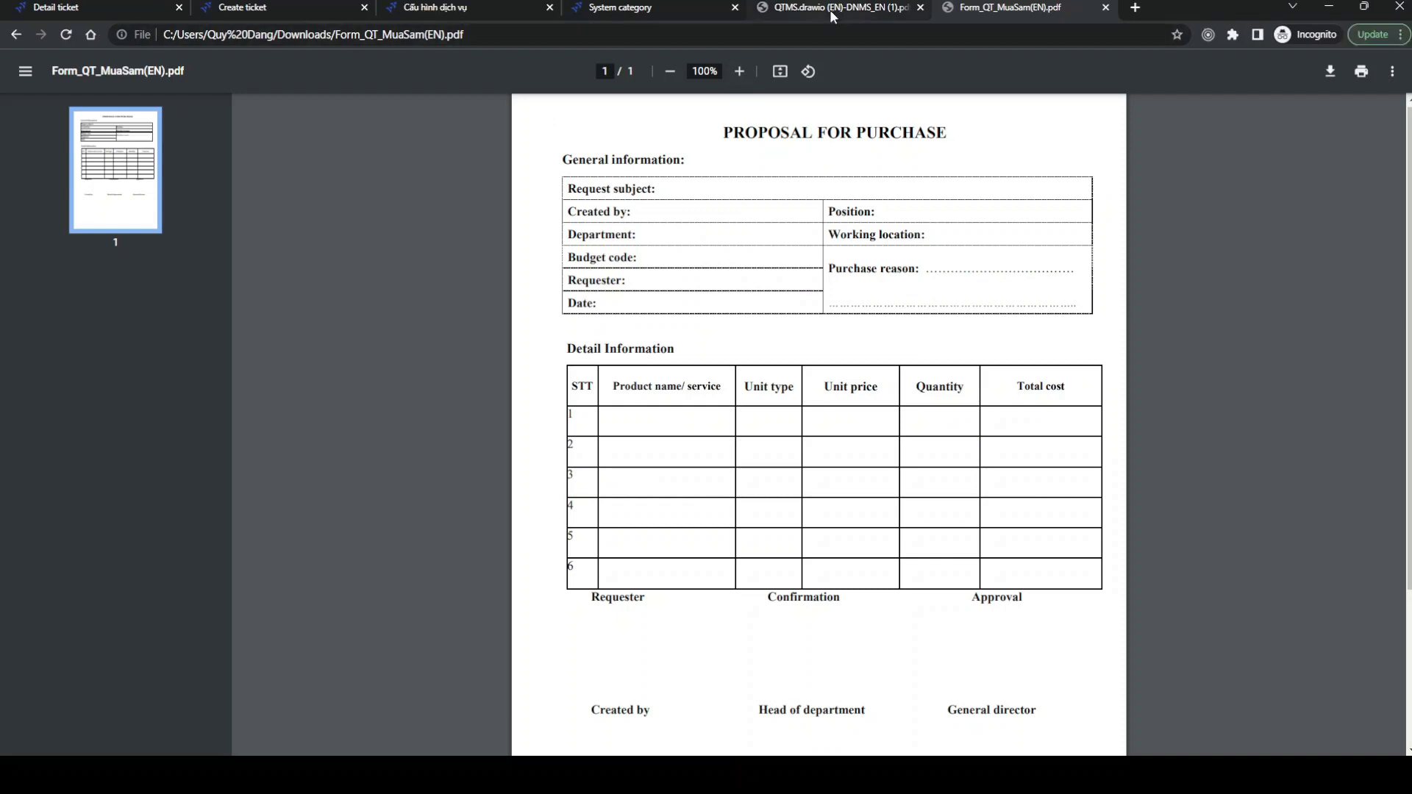
pyautogui.click(294, 7)
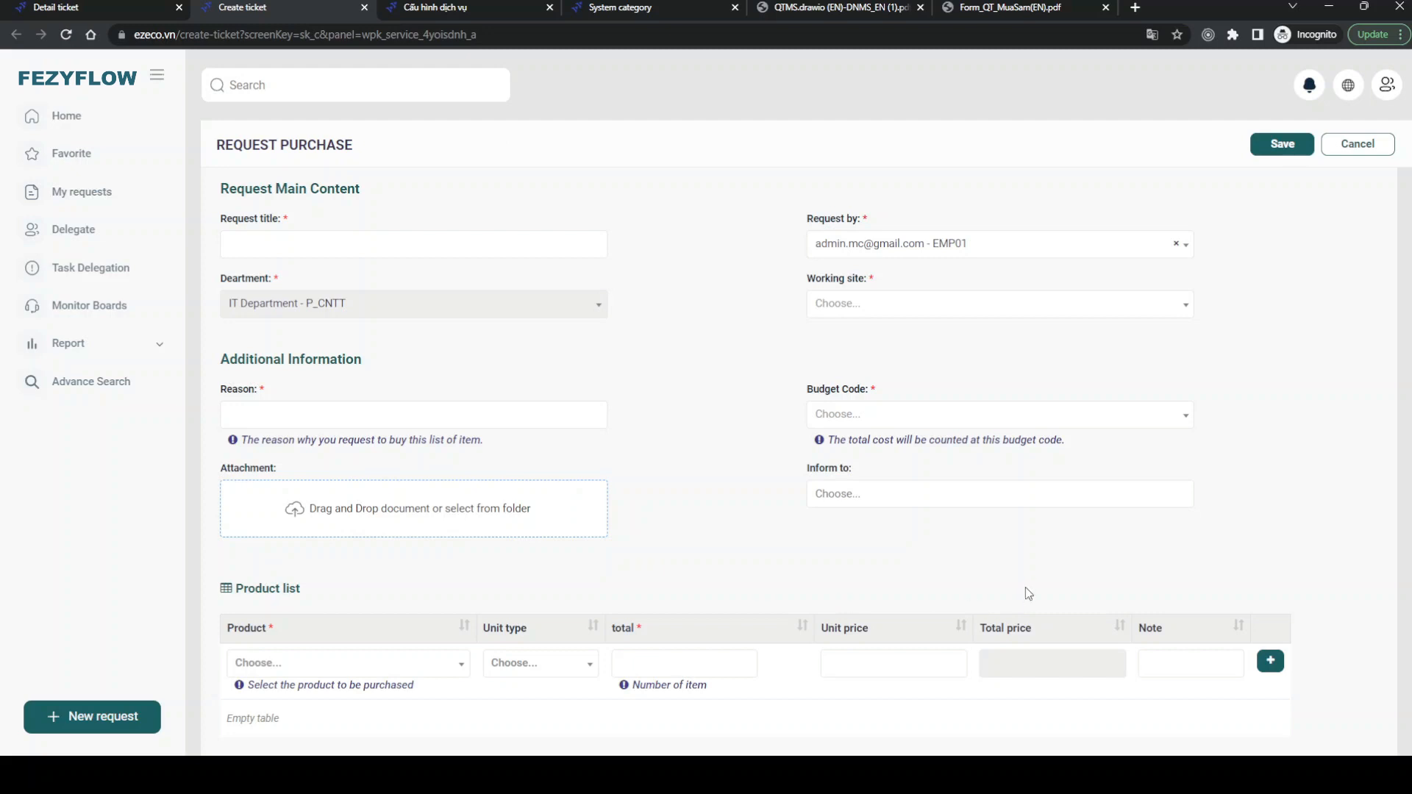
pyautogui.scroll(-2, 765, 551)
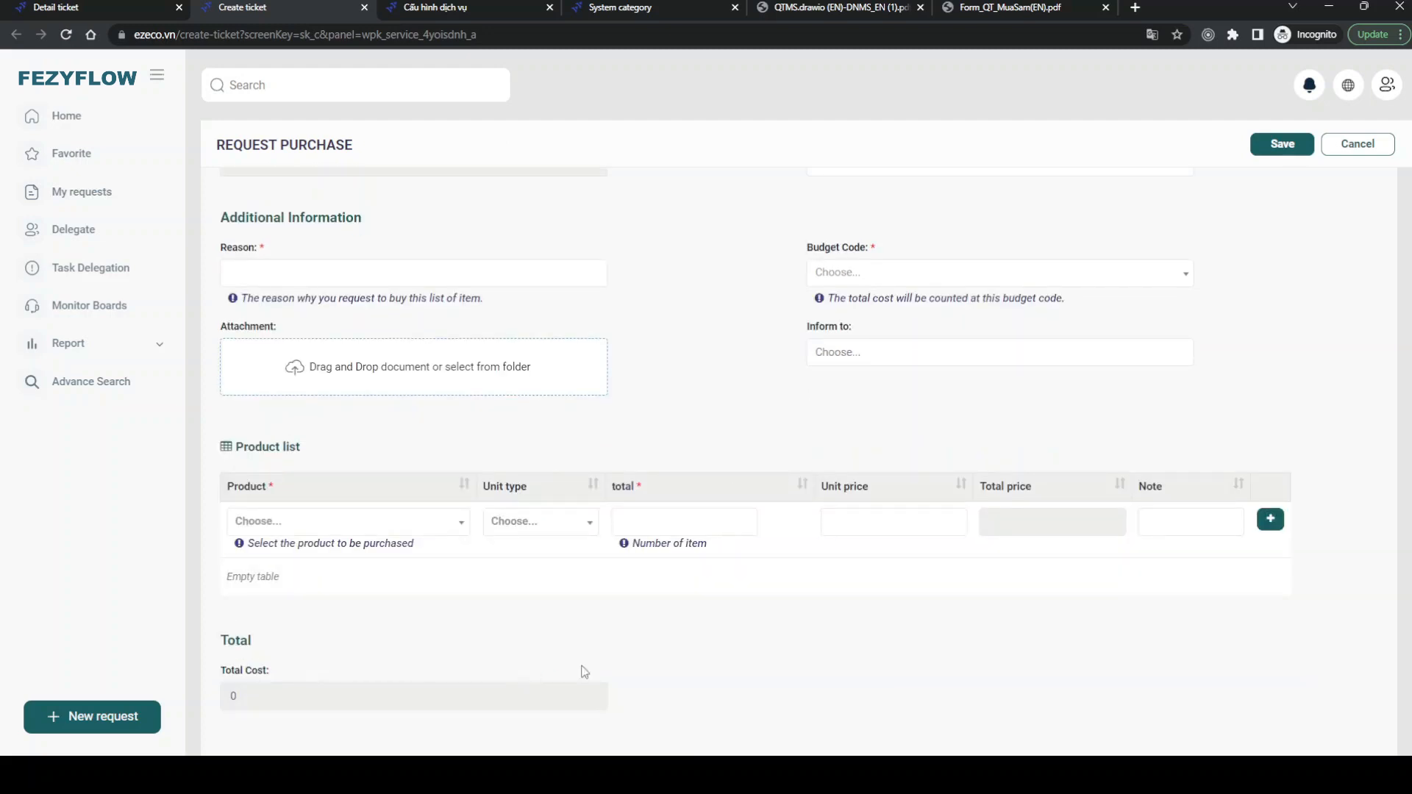
pyautogui.scroll(2, 757, 372)
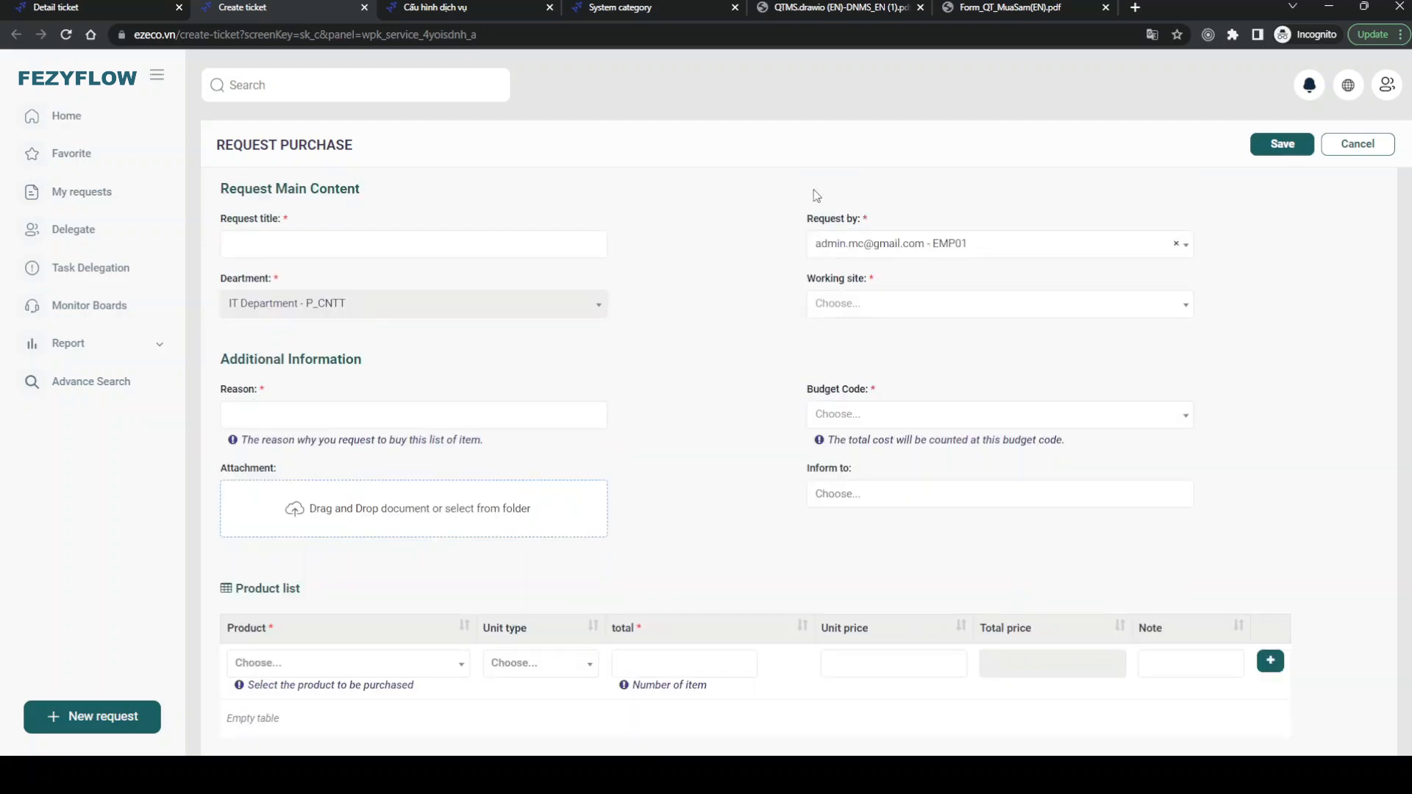
pyautogui.click(809, 6)
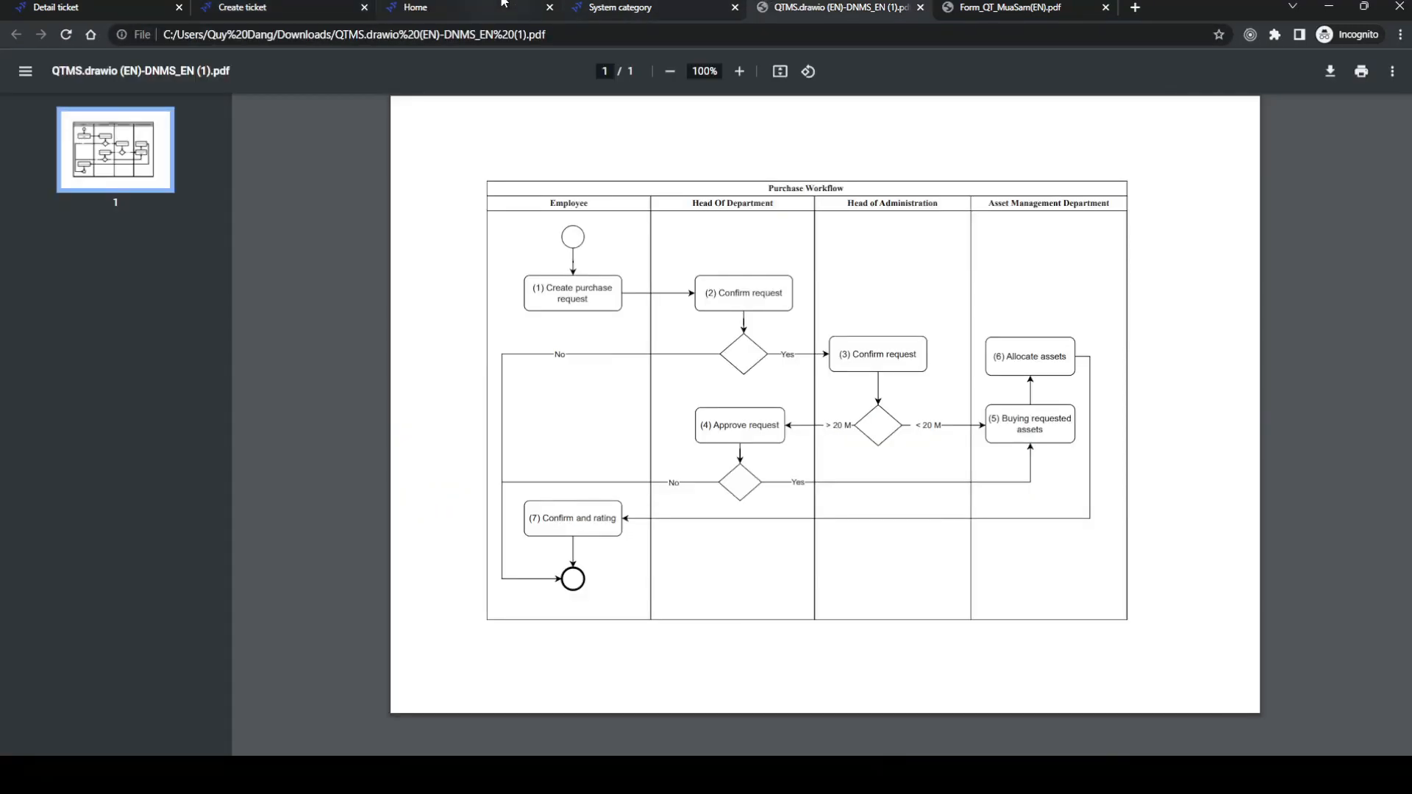
# Step: Open Process Configuration from the account options and start adding a new process
pyautogui.click(473, 6)
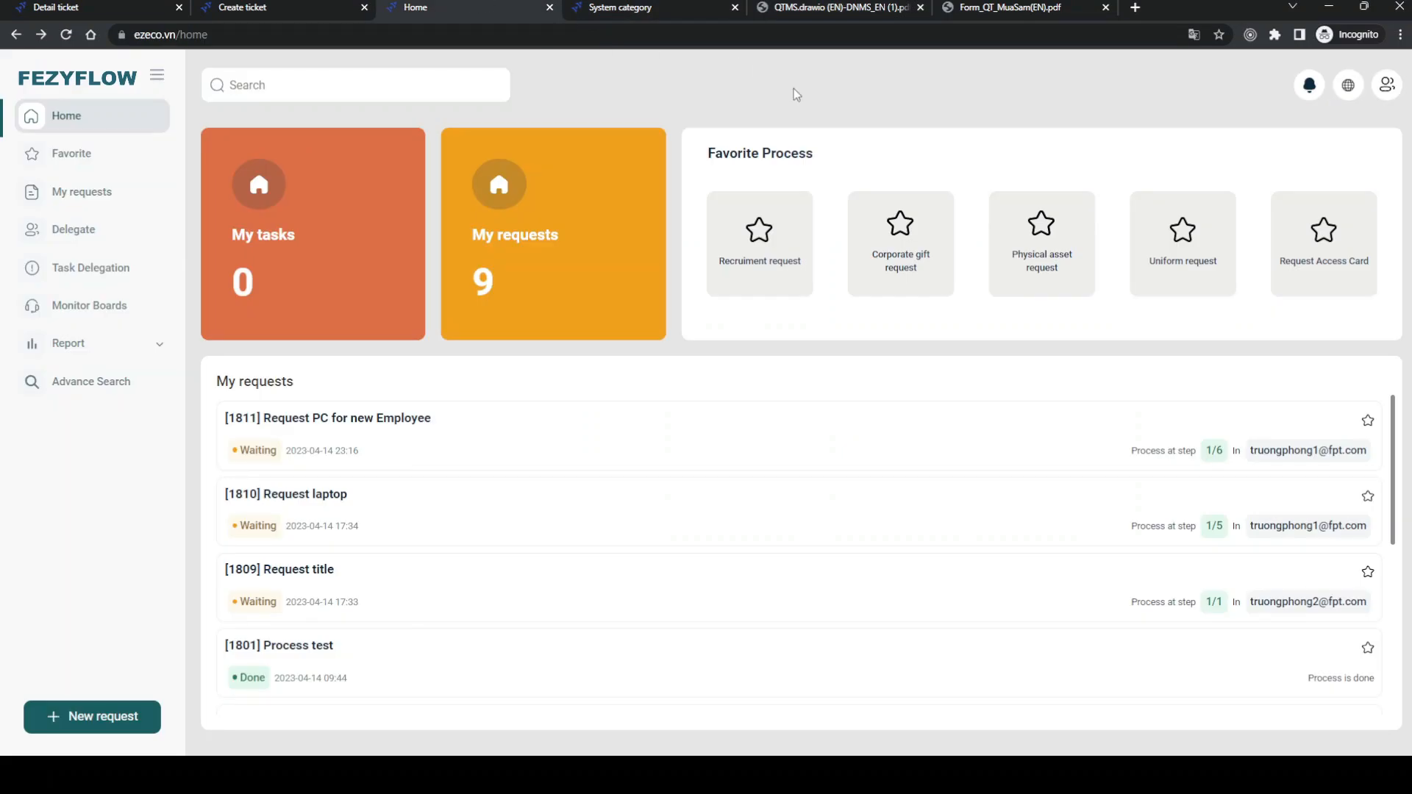
pyautogui.click(1386, 92)
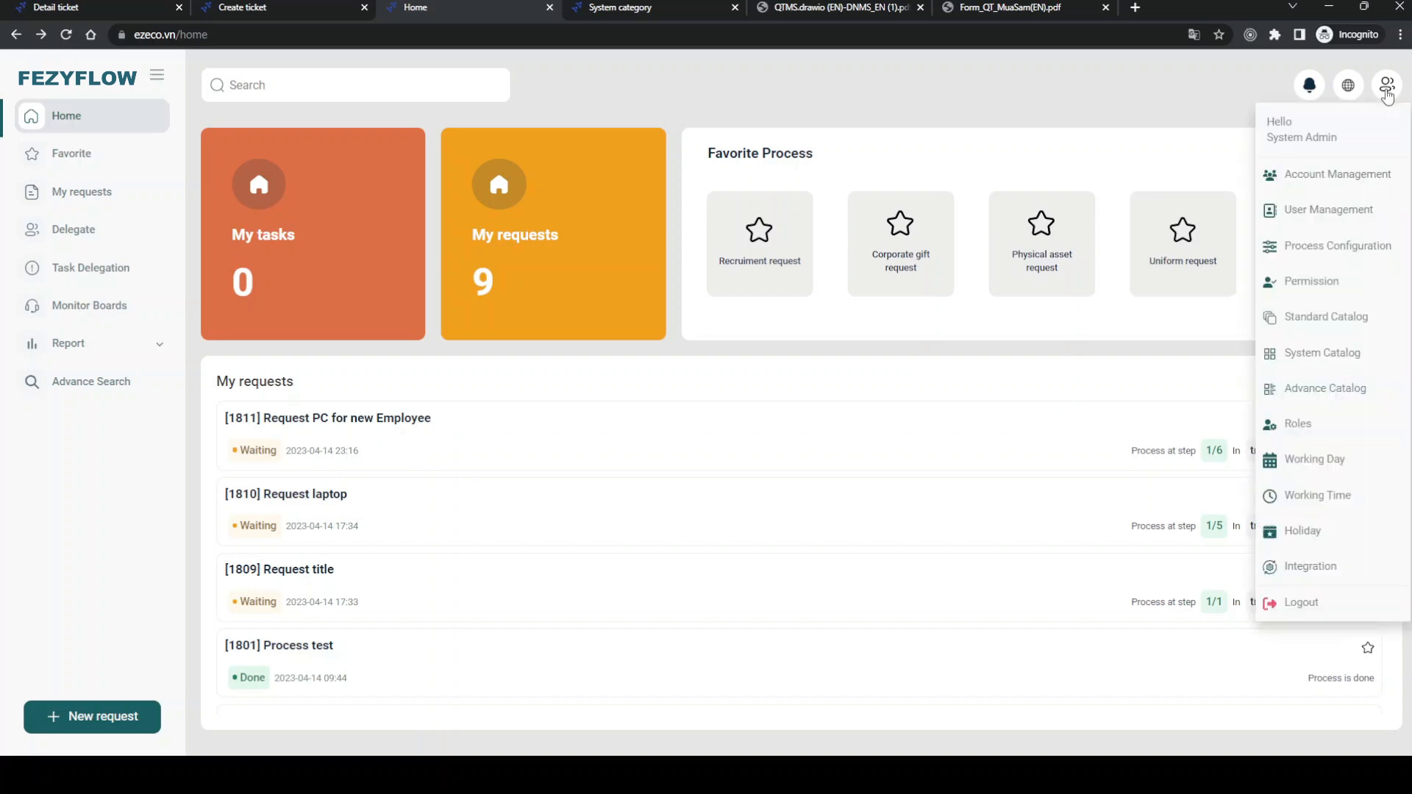
pyautogui.click(1365, 248)
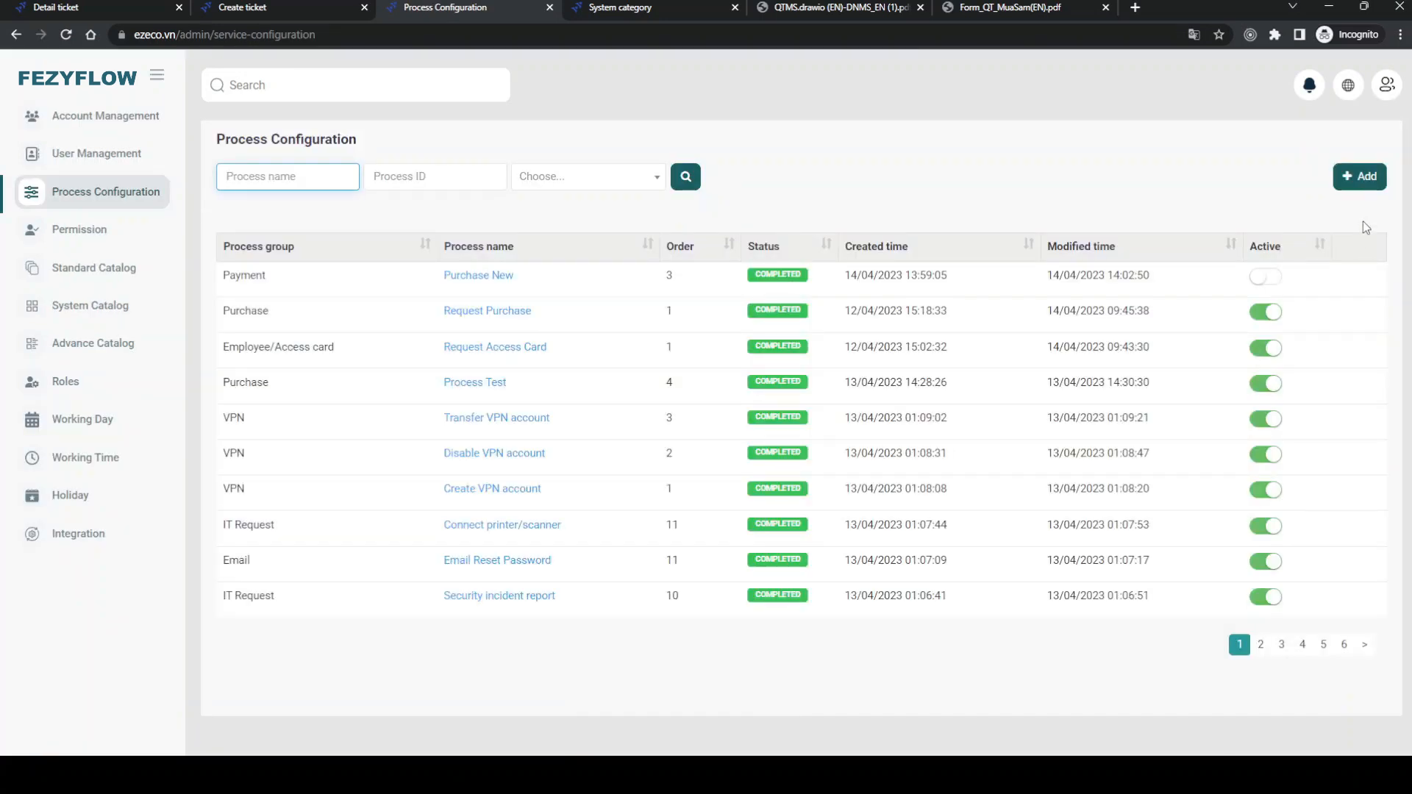
pyautogui.click(1344, 183)
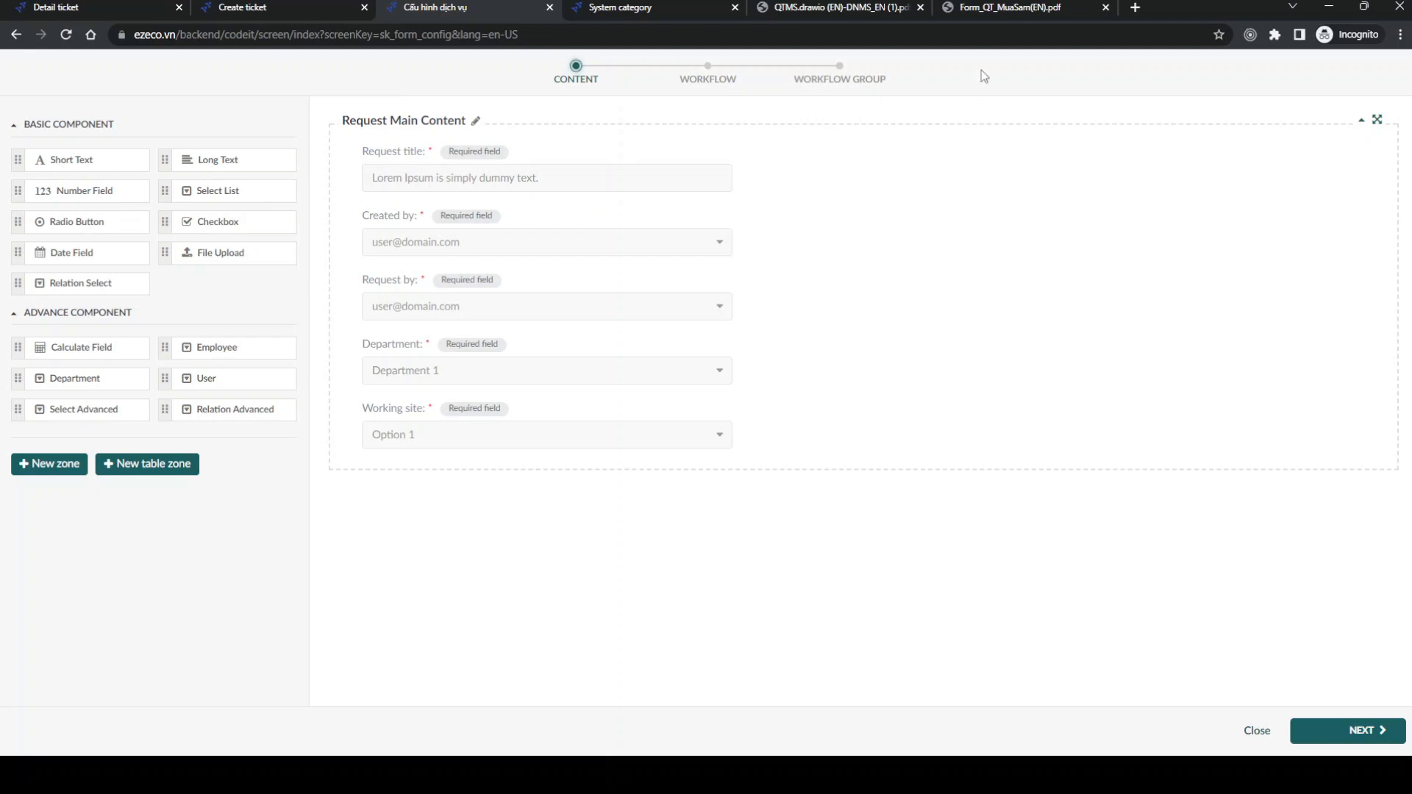
# Step: Compare the general and detail sections of the purchase proposal PDF with the sample Request Purchase form
pyautogui.click(1008, 7)
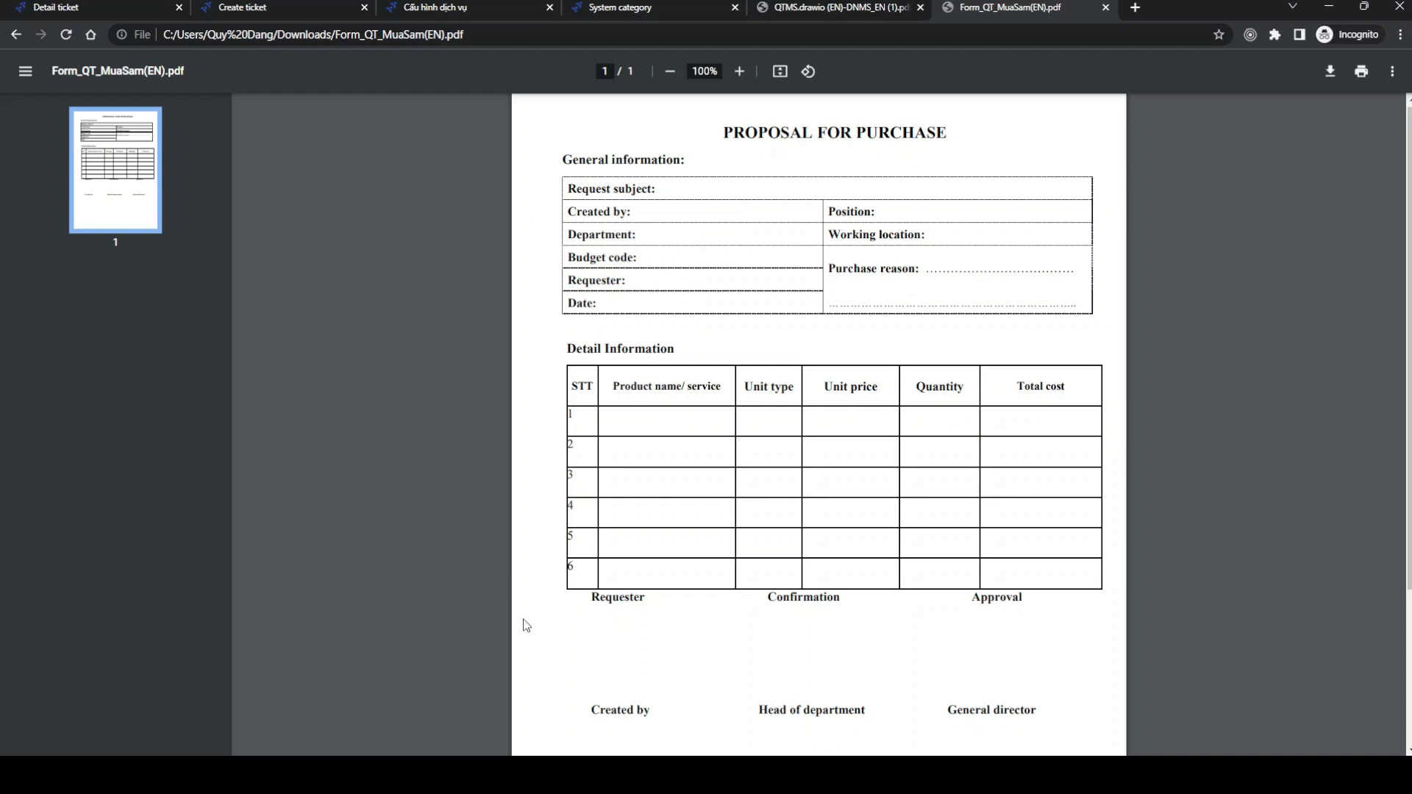
pyautogui.click(457, 6)
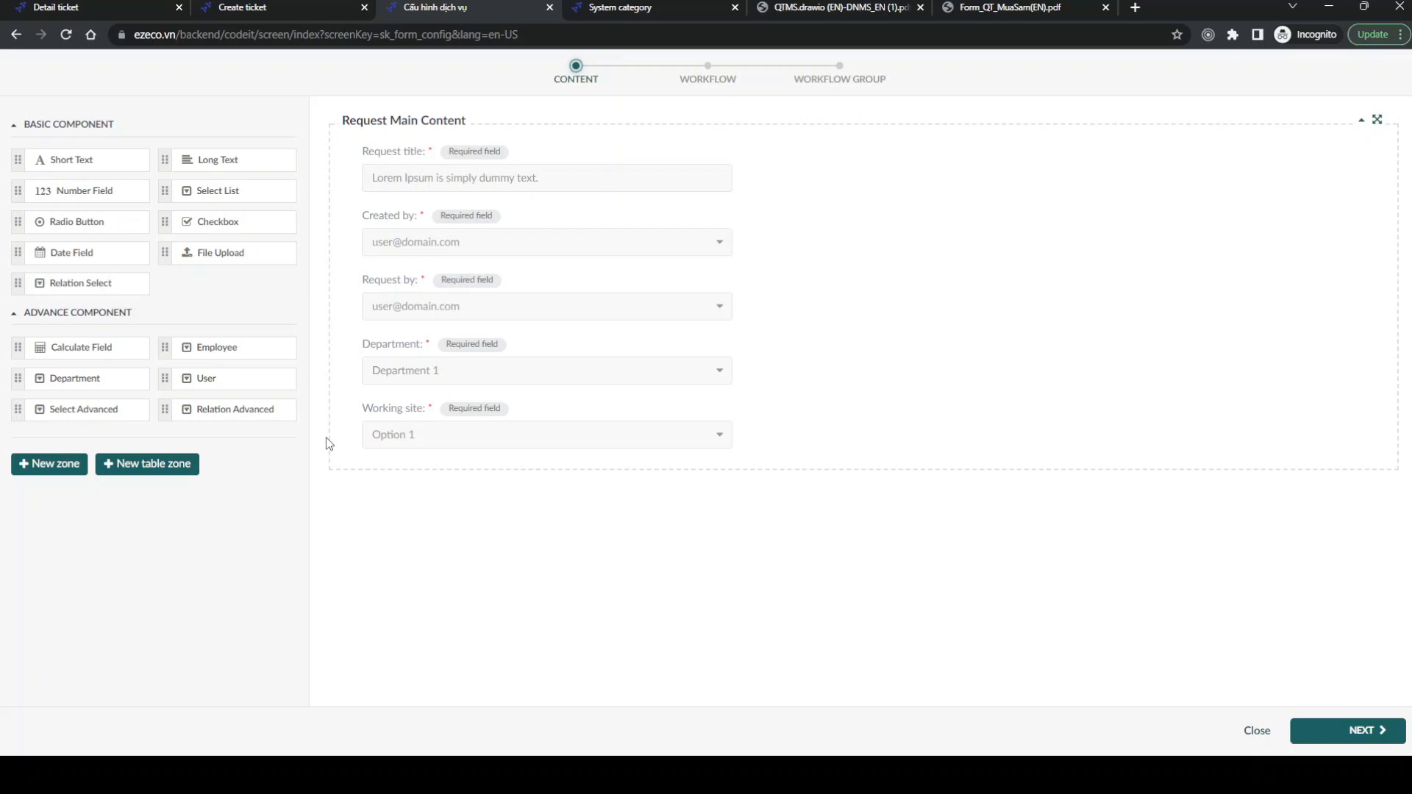
pyautogui.click(286, 6)
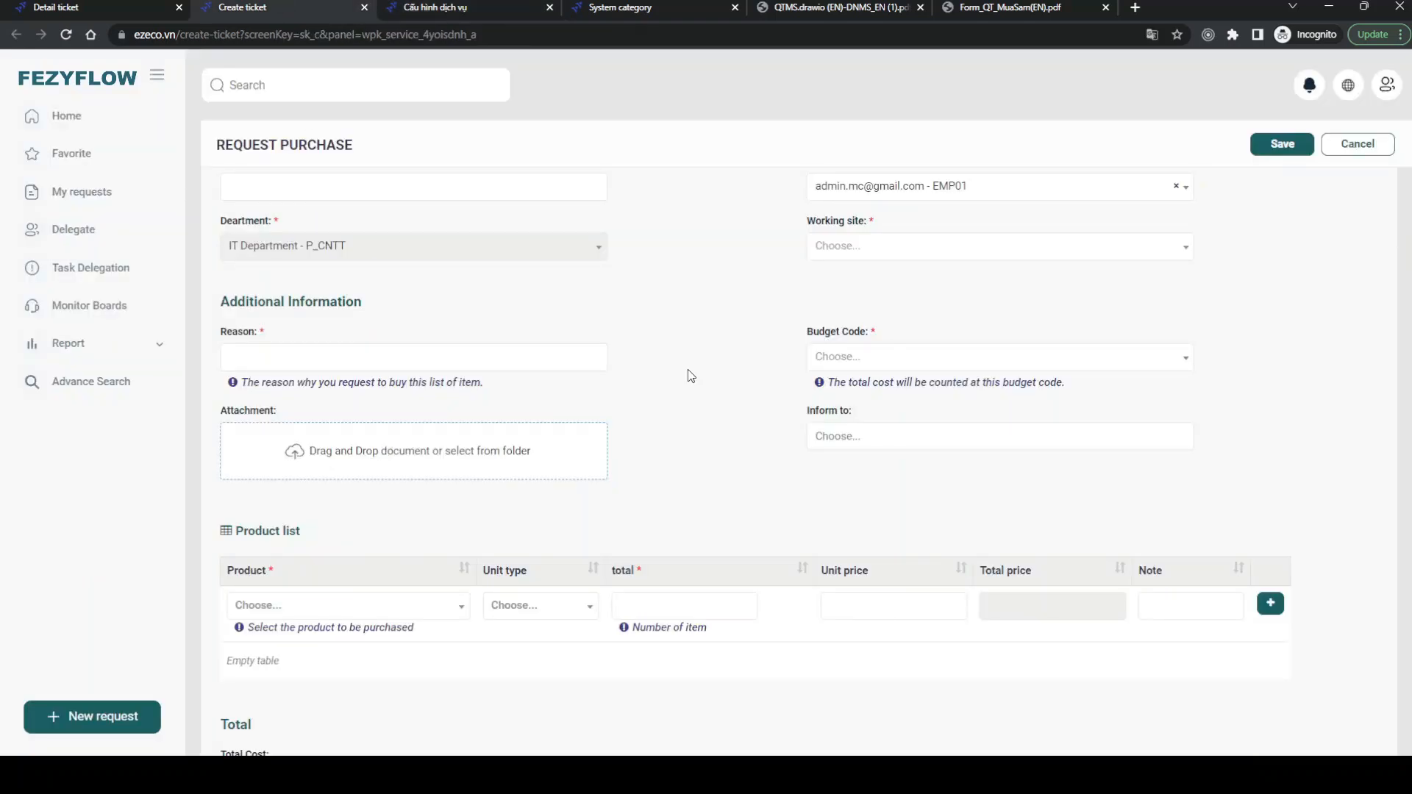
pyautogui.scroll(-2, 691, 377)
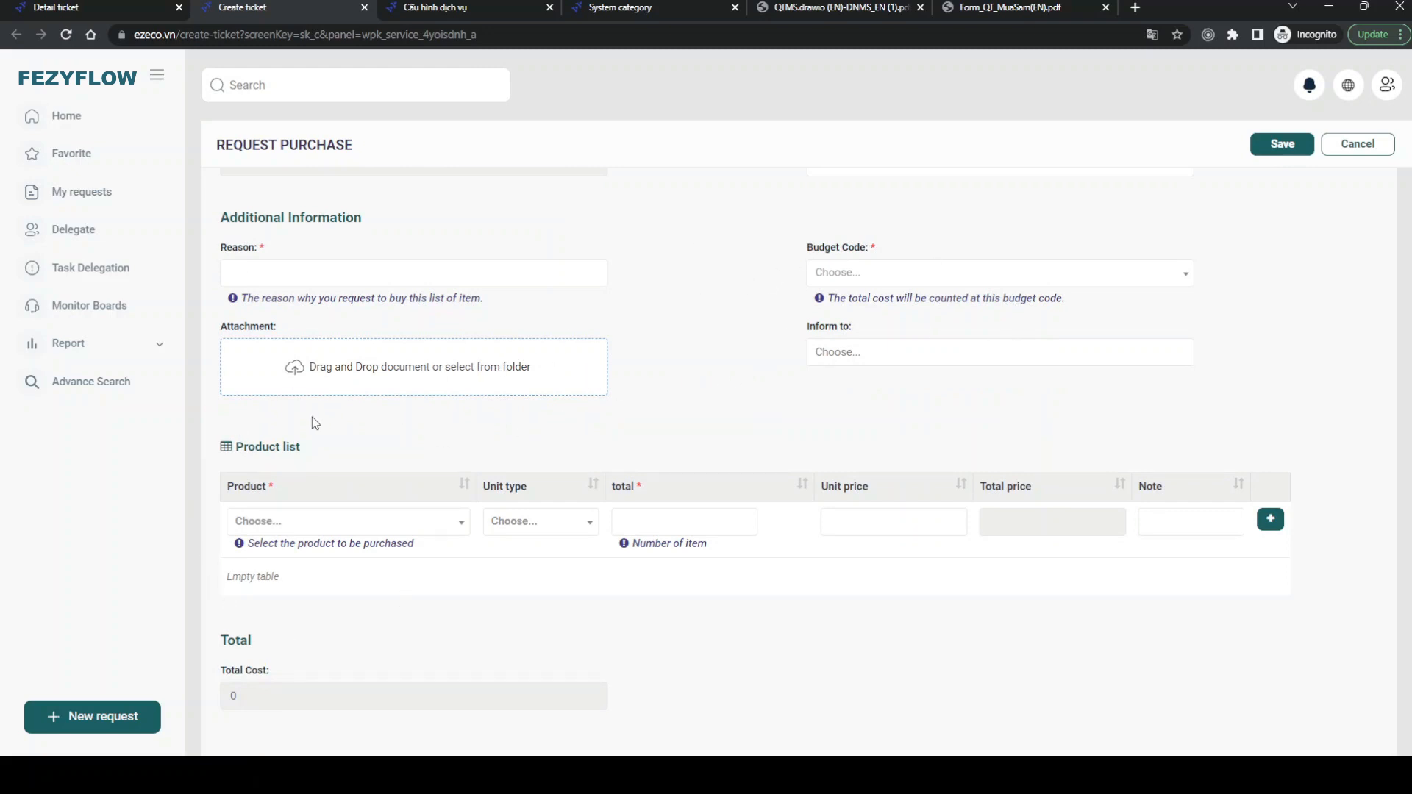
pyautogui.scroll(2, 430, 346)
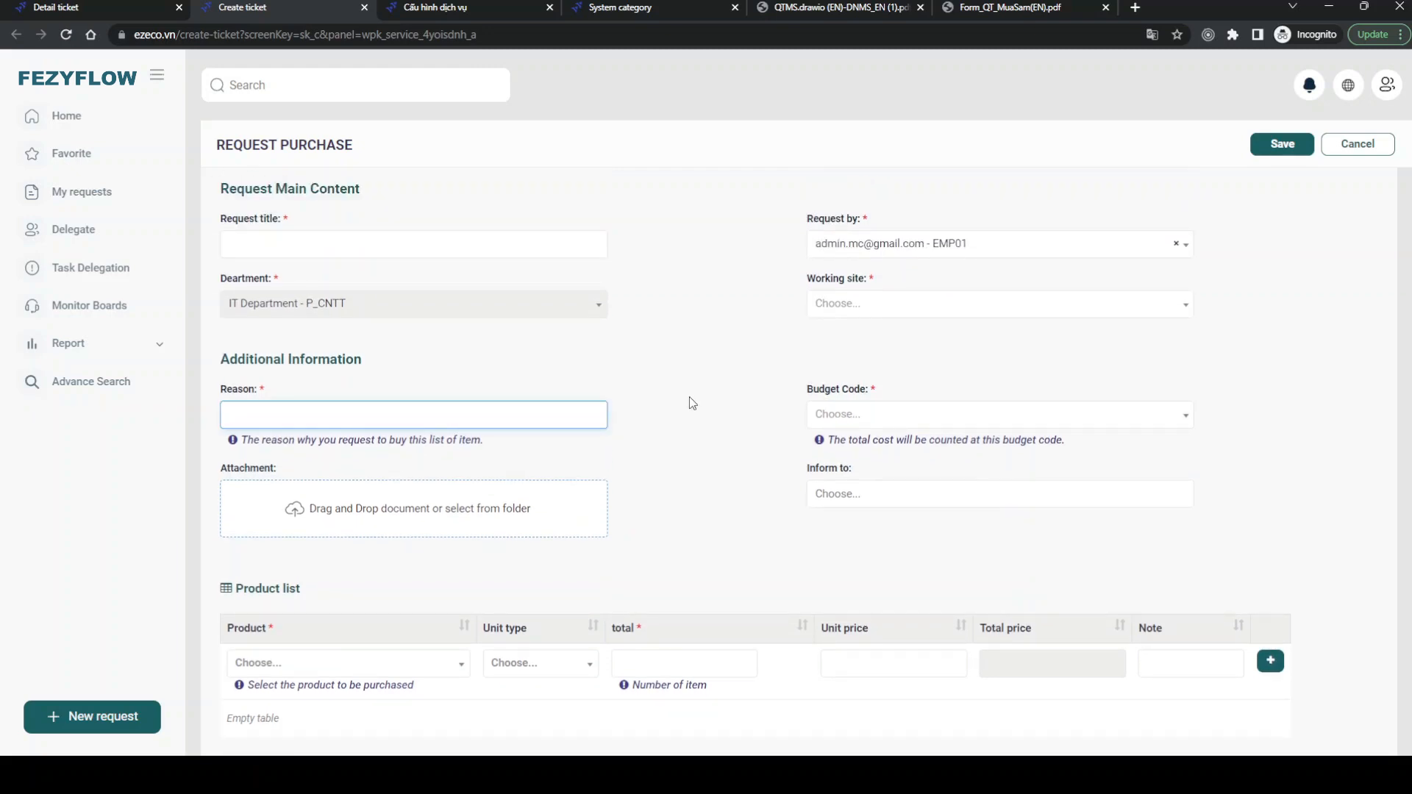
# Step: Add a new zone below Request Main Content in the process form and name it "Purchase request"
pyautogui.click(478, 8)
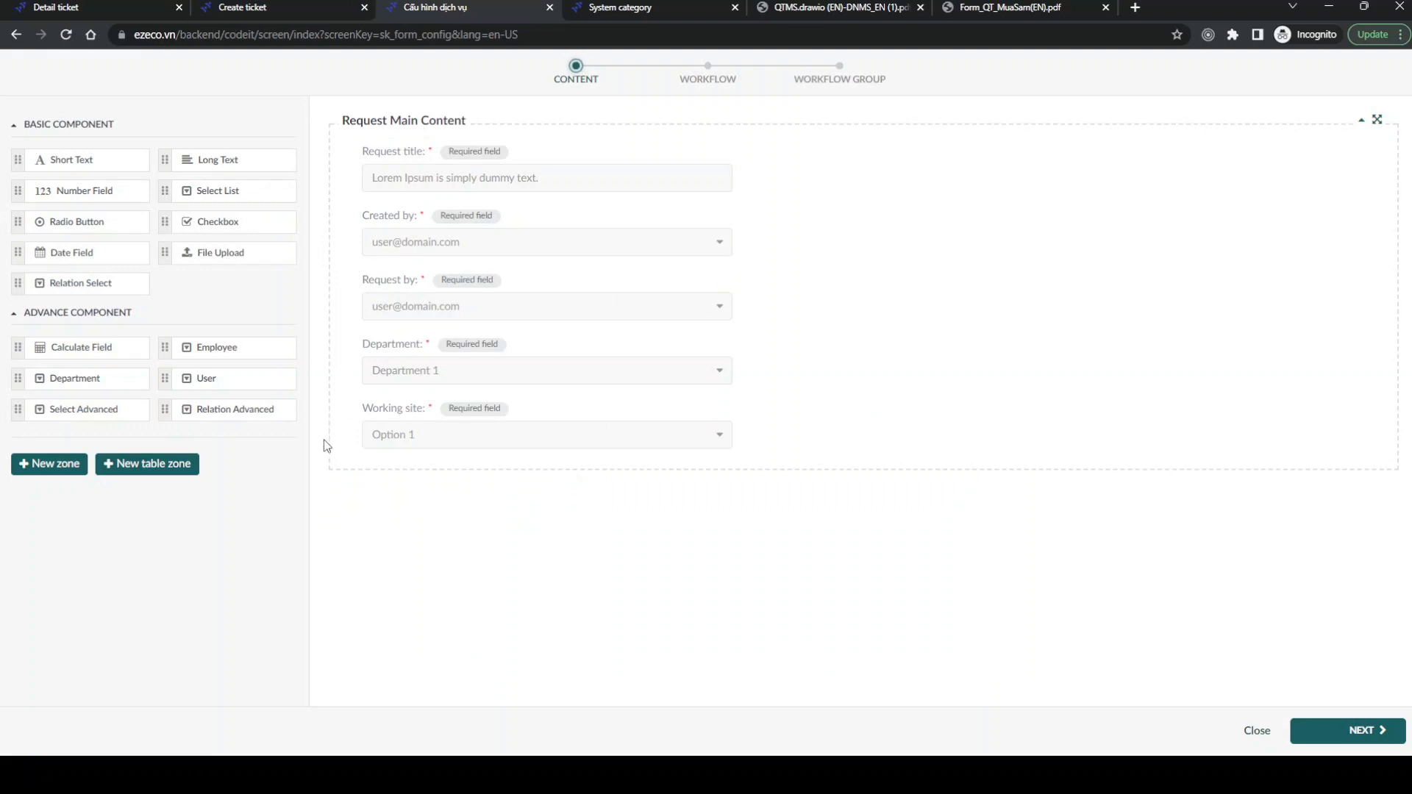
pyautogui.click(50, 468)
pyautogui.click(353, 477)
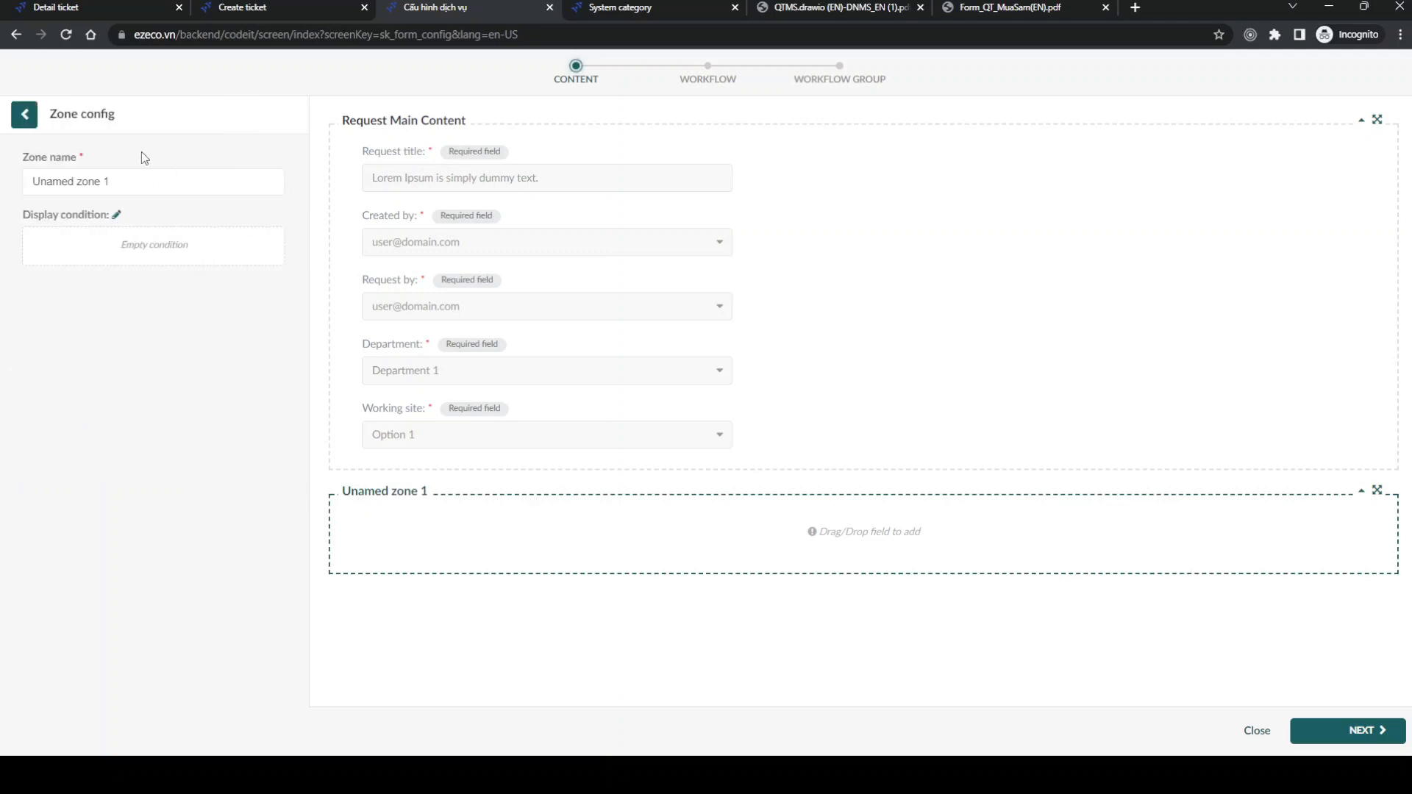
pyautogui.tripleClick(165, 186)
pyautogui.press('BackSpace')
pyautogui.write('Pu')
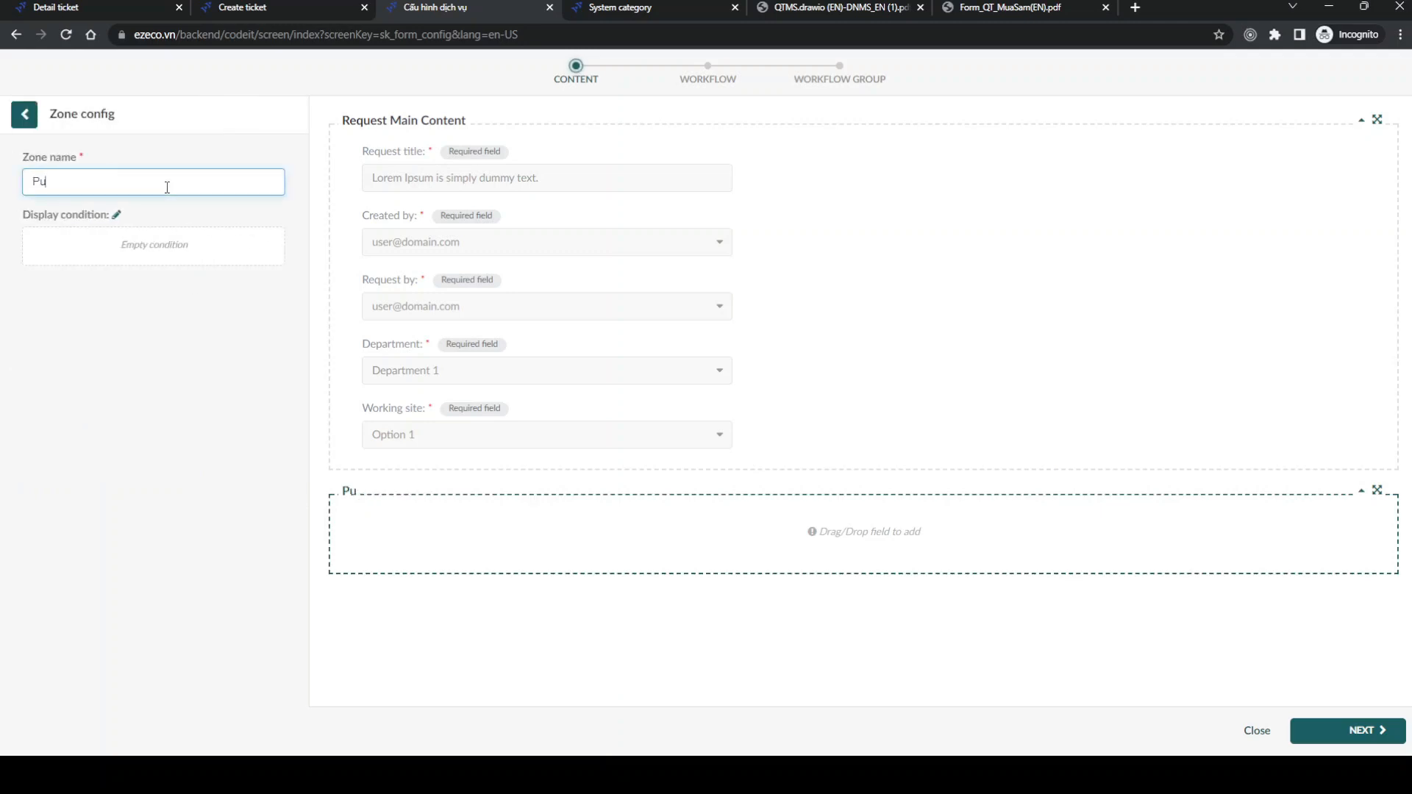
pyautogui.write('rchase request')
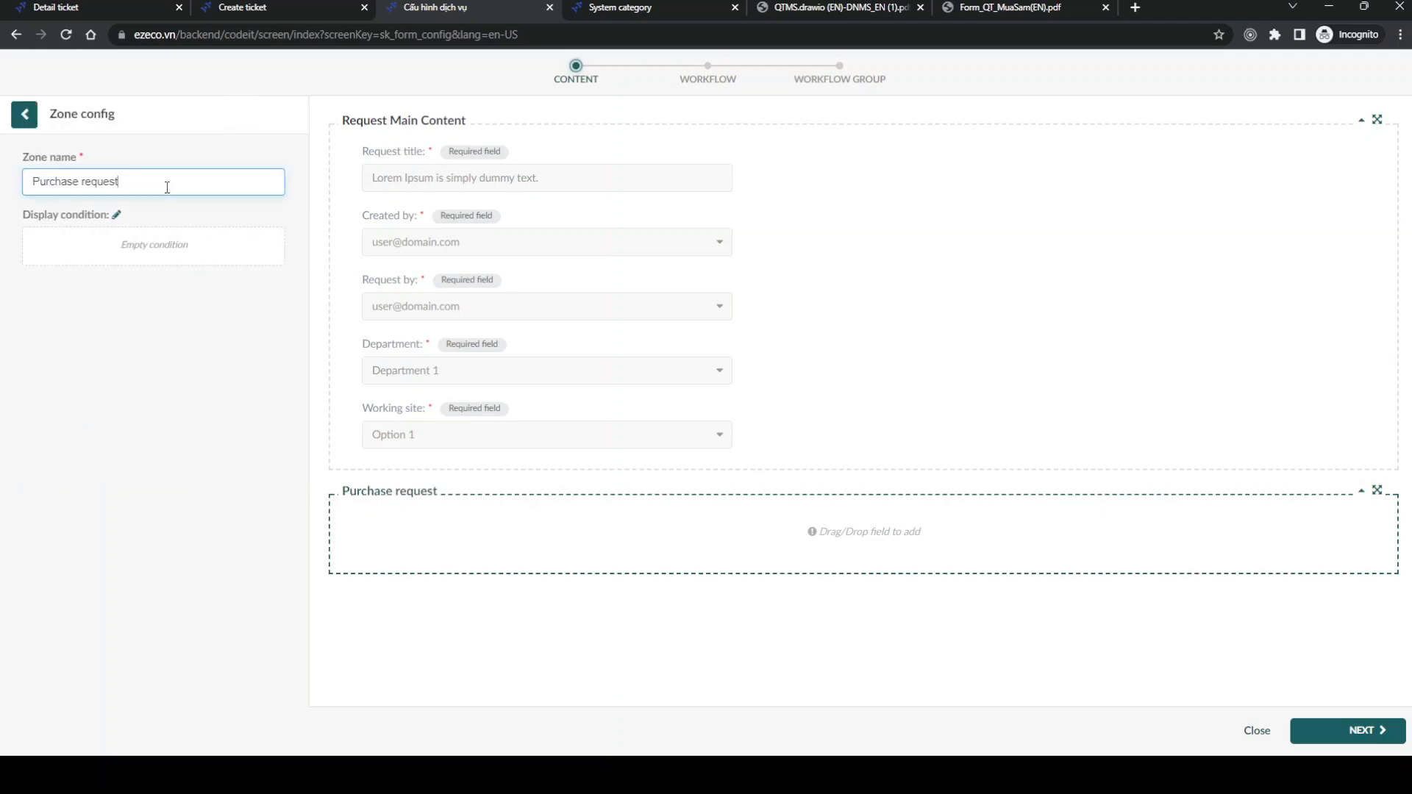
pyautogui.click(24, 114)
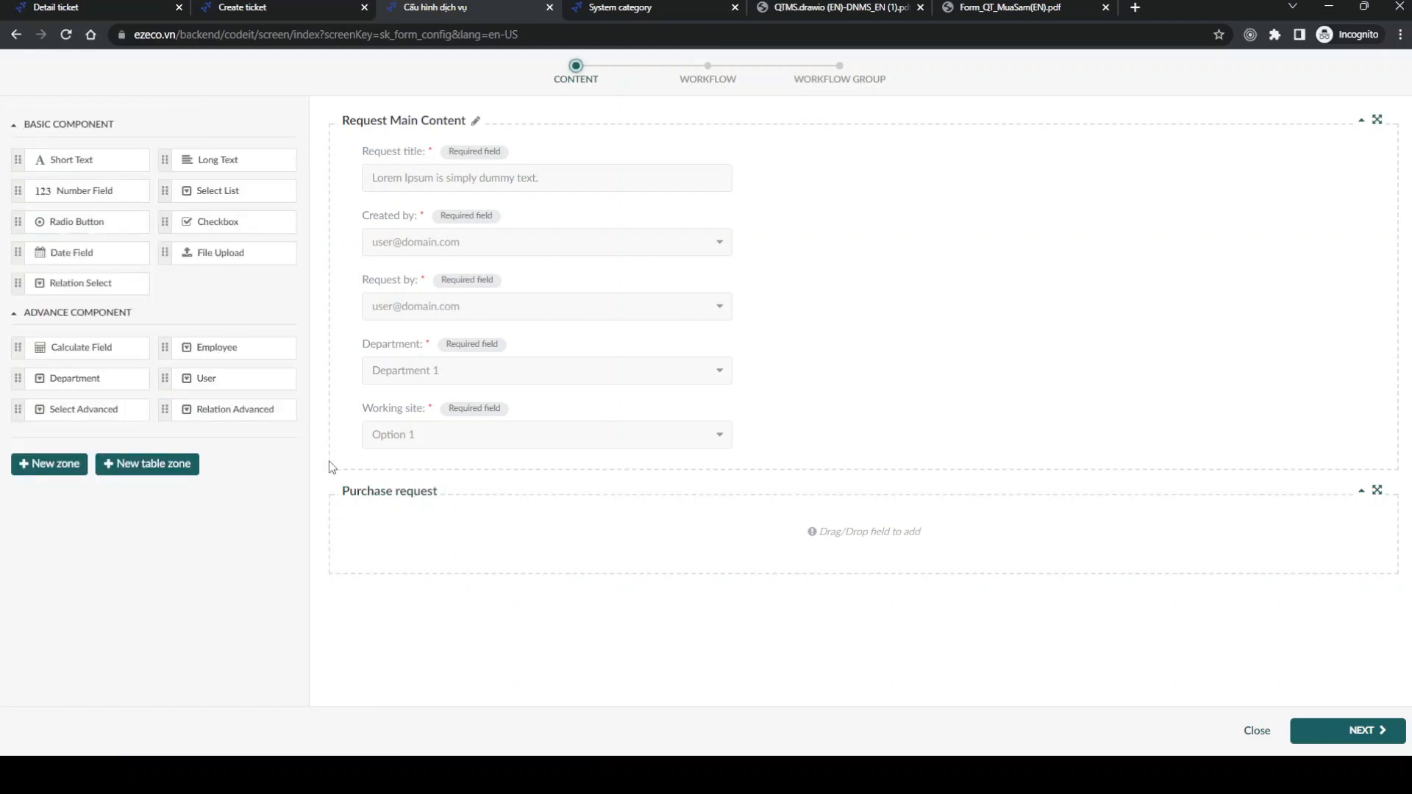
# Step: Add a Short Text field to the Purchase request zone, name it "Purchase reason" and make it required
pyautogui.moveTo(71, 159); pyautogui.dragTo(419, 544)
pyautogui.click(705, 522)
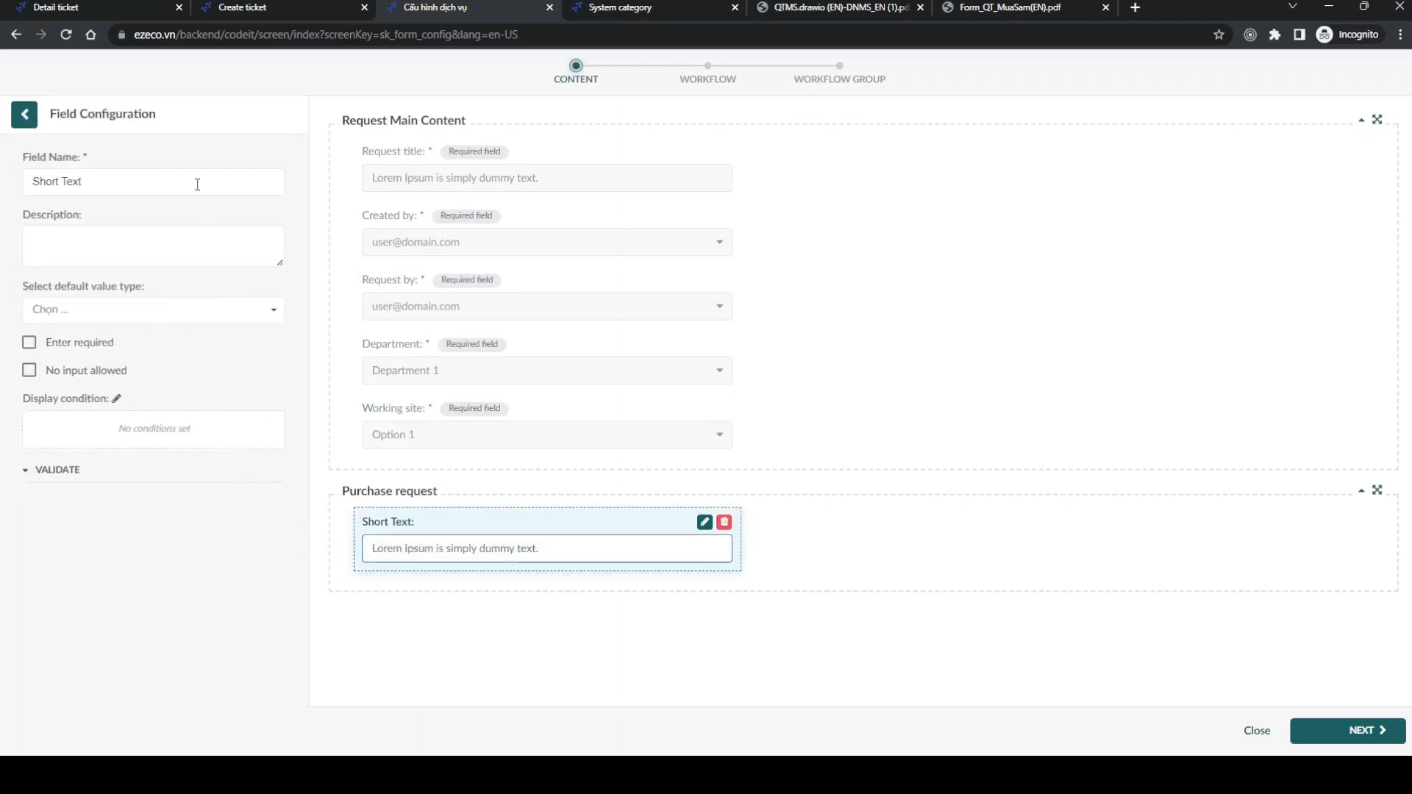
pyautogui.tripleClick(104, 184)
pyautogui.write('Purc')
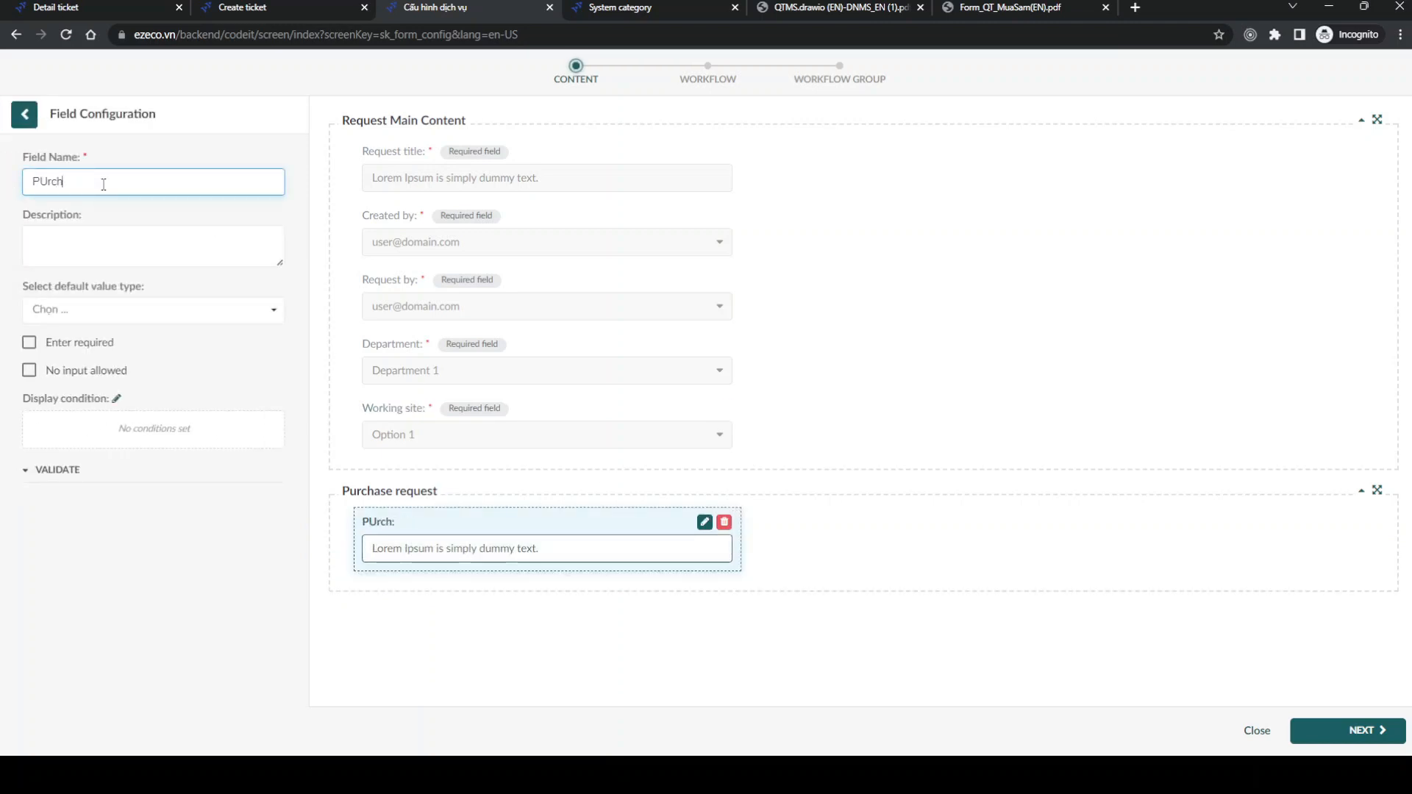
pyautogui.press('BackSpace')
pyautogui.press('BackSpace')
pyautogui.press('BackSpace')
pyautogui.write('U')
pyautogui.press('BackSpace')
pyautogui.write('urchase reason')
pyautogui.click(103, 344)
pyautogui.click(28, 115)
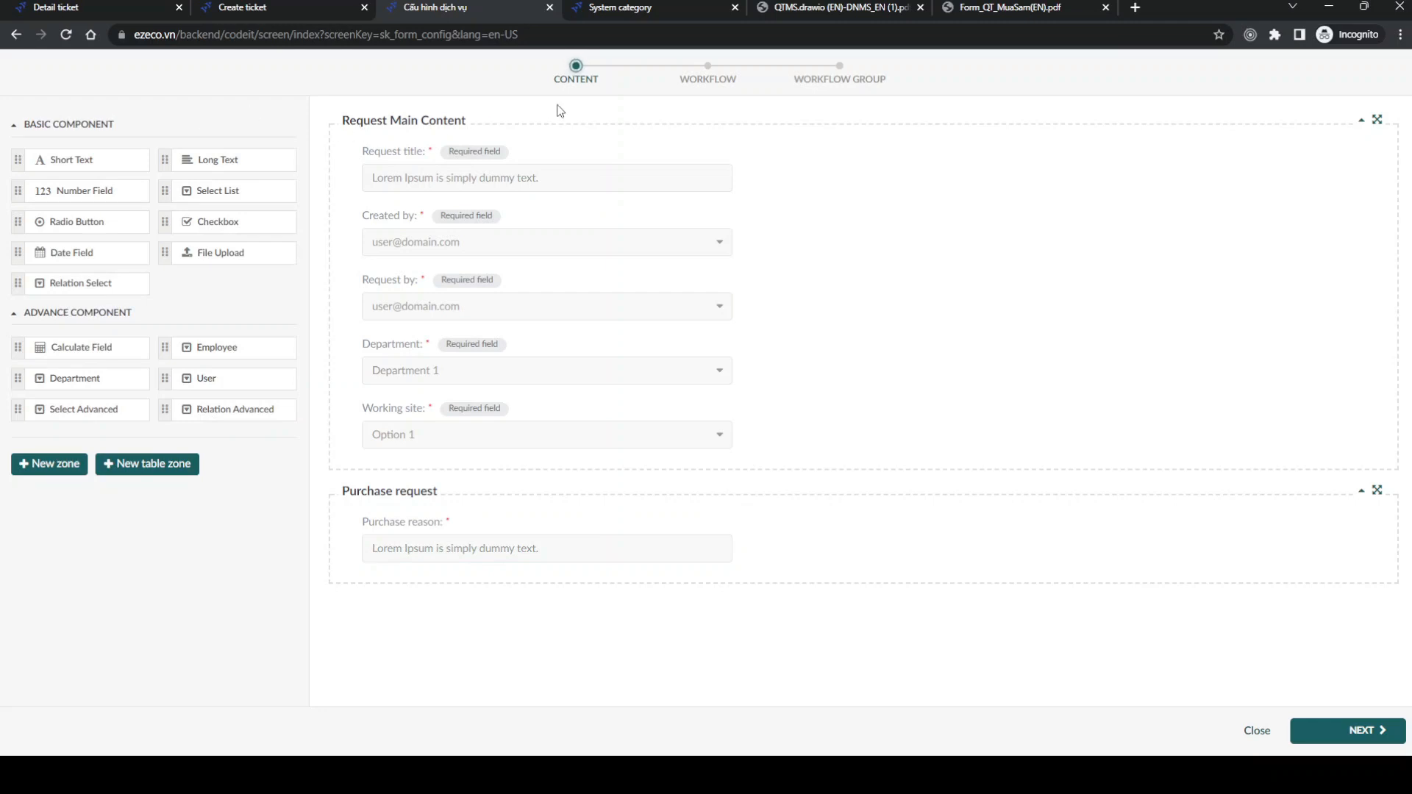
# Step: Add a required Select List field named "Budget code" under Purchase reason, using the Budget Code category type
pyautogui.click(646, 14)
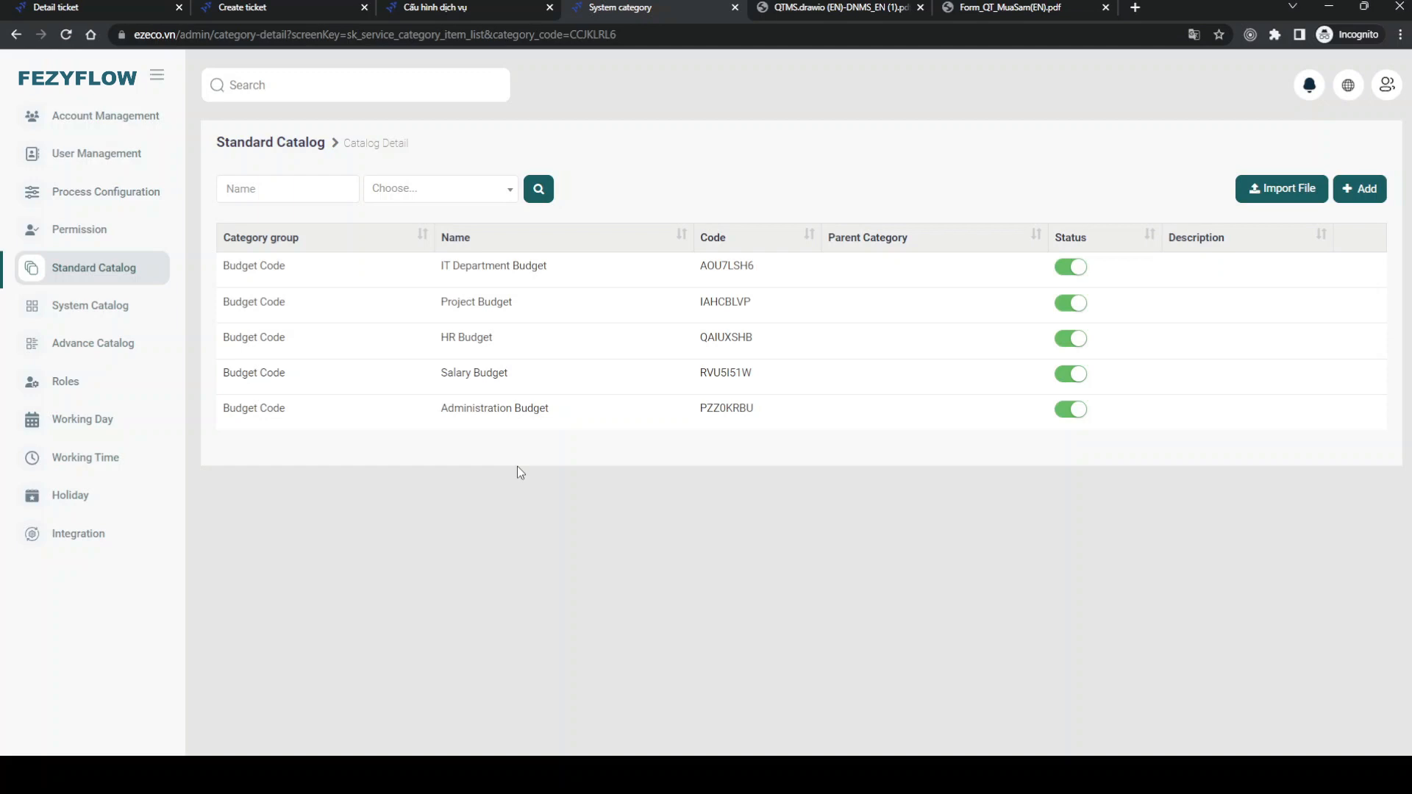
pyautogui.click(465, 9)
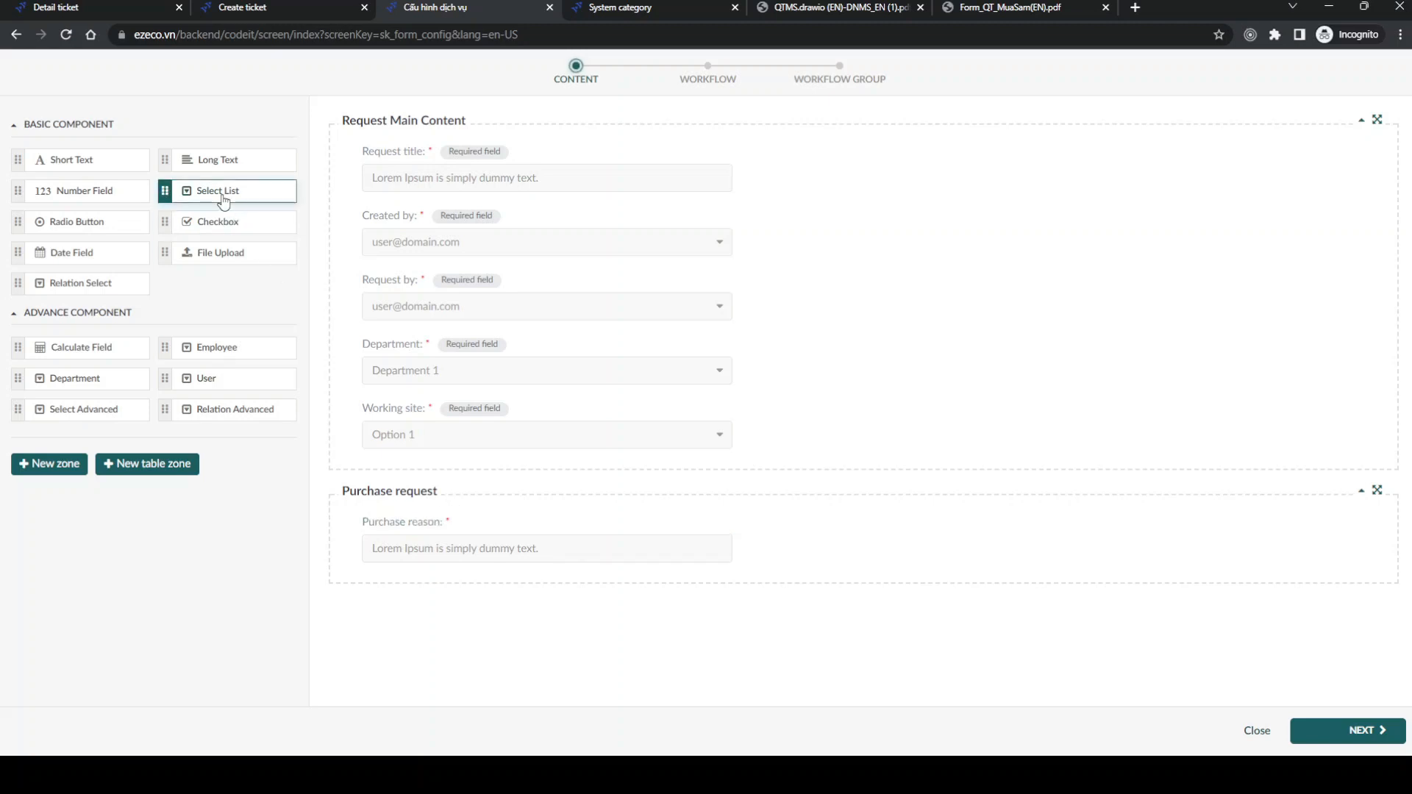
pyautogui.moveTo(224, 204); pyautogui.dragTo(803, 585)
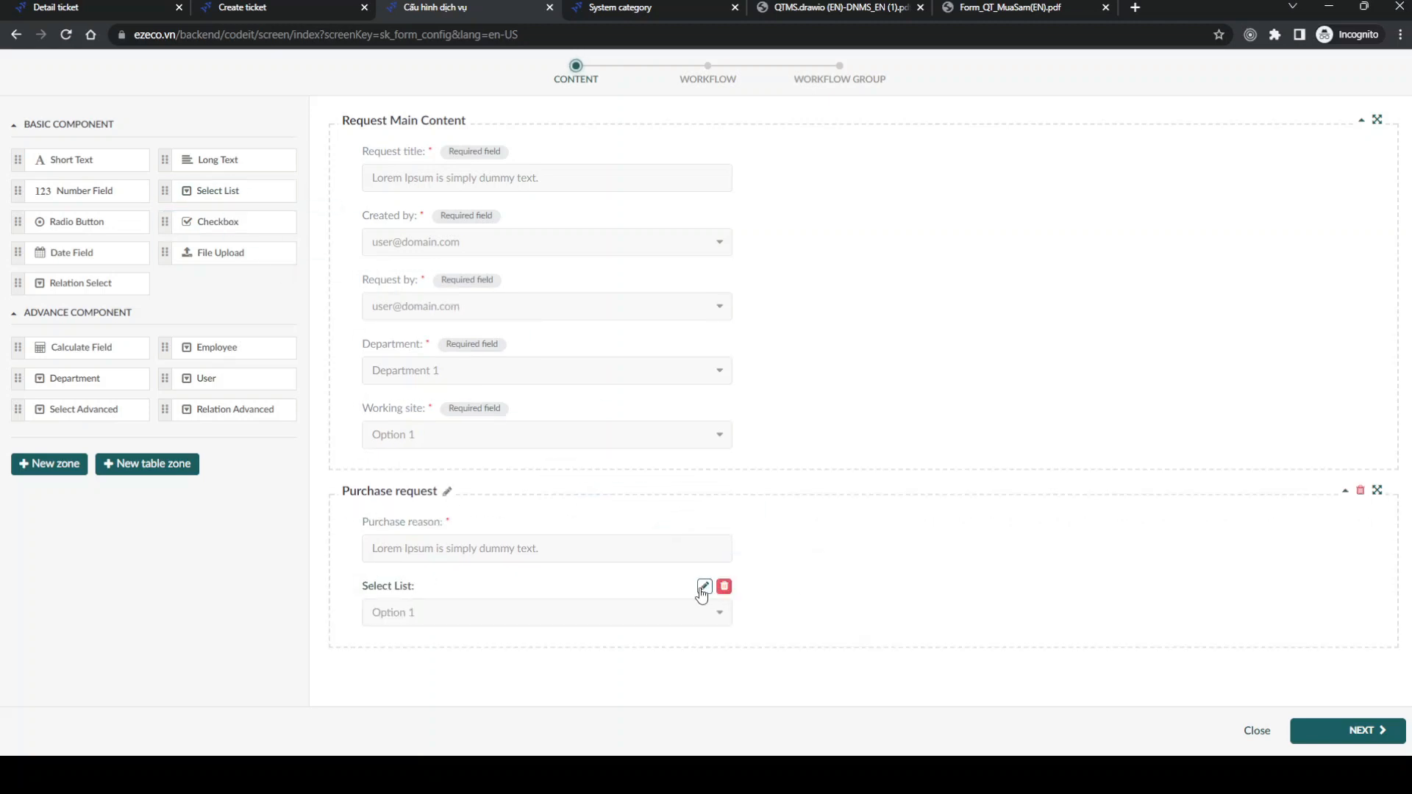
pyautogui.click(704, 586)
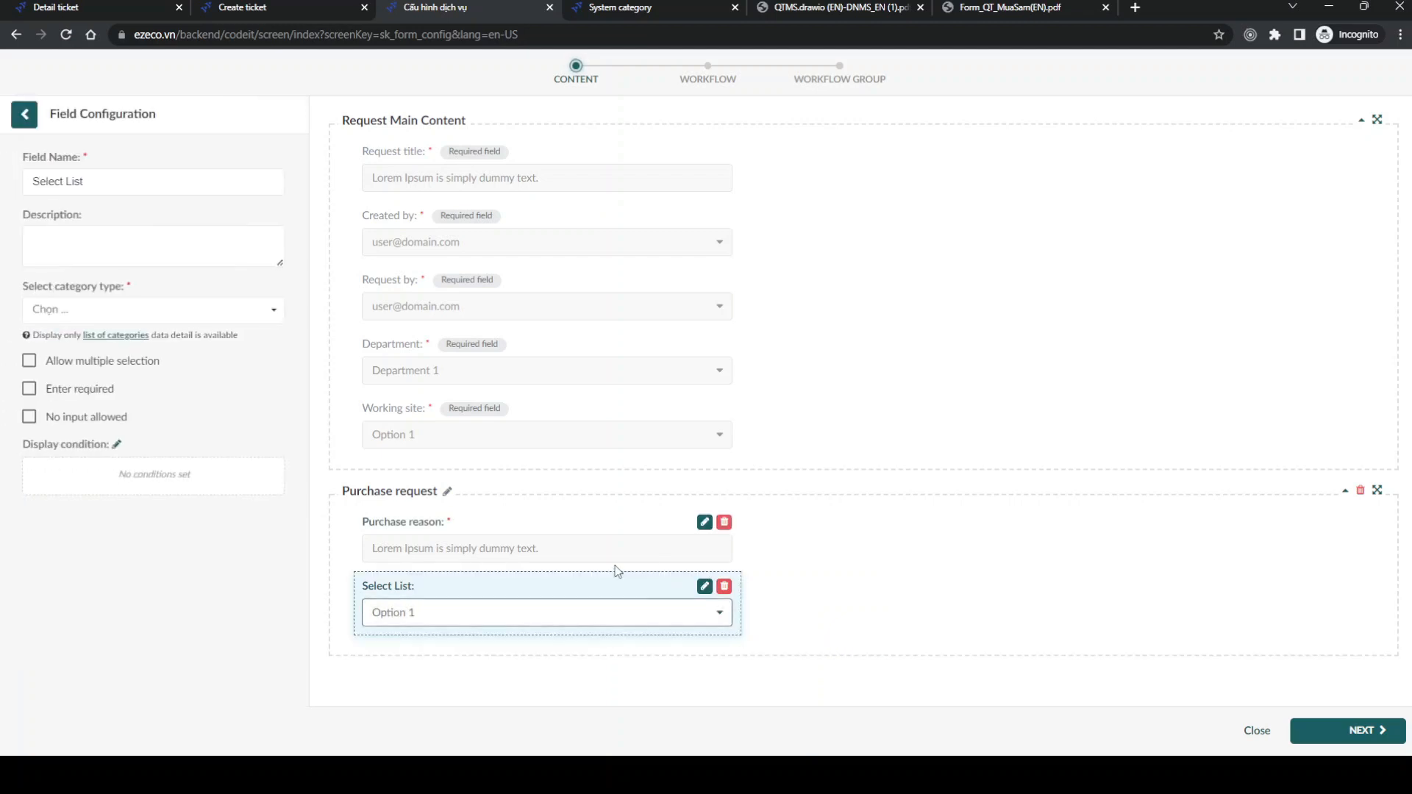
pyautogui.click(127, 177)
pyautogui.hotkey('ctrl', 'a')
pyautogui.press('BackSpace')
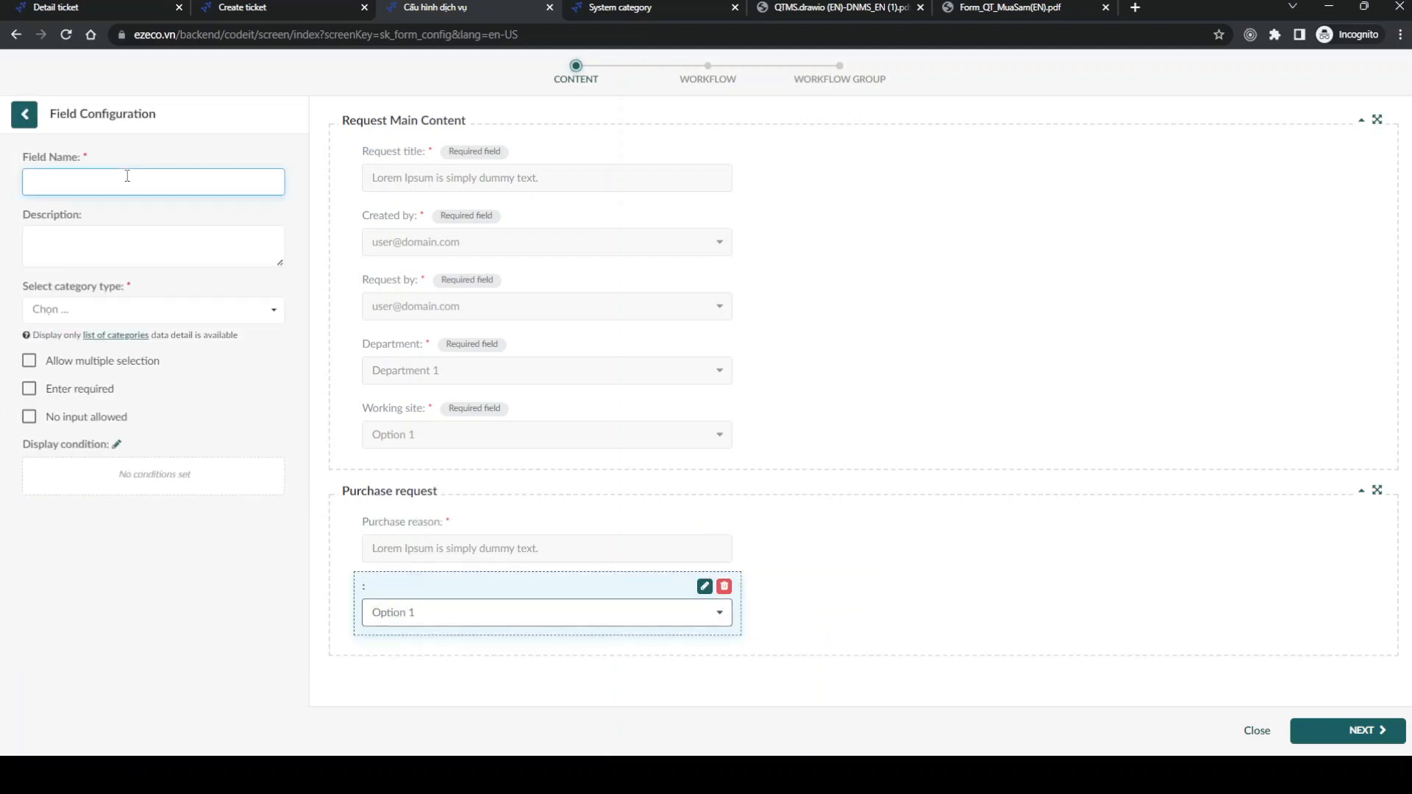
pyautogui.write('Budget code')
pyautogui.click(90, 392)
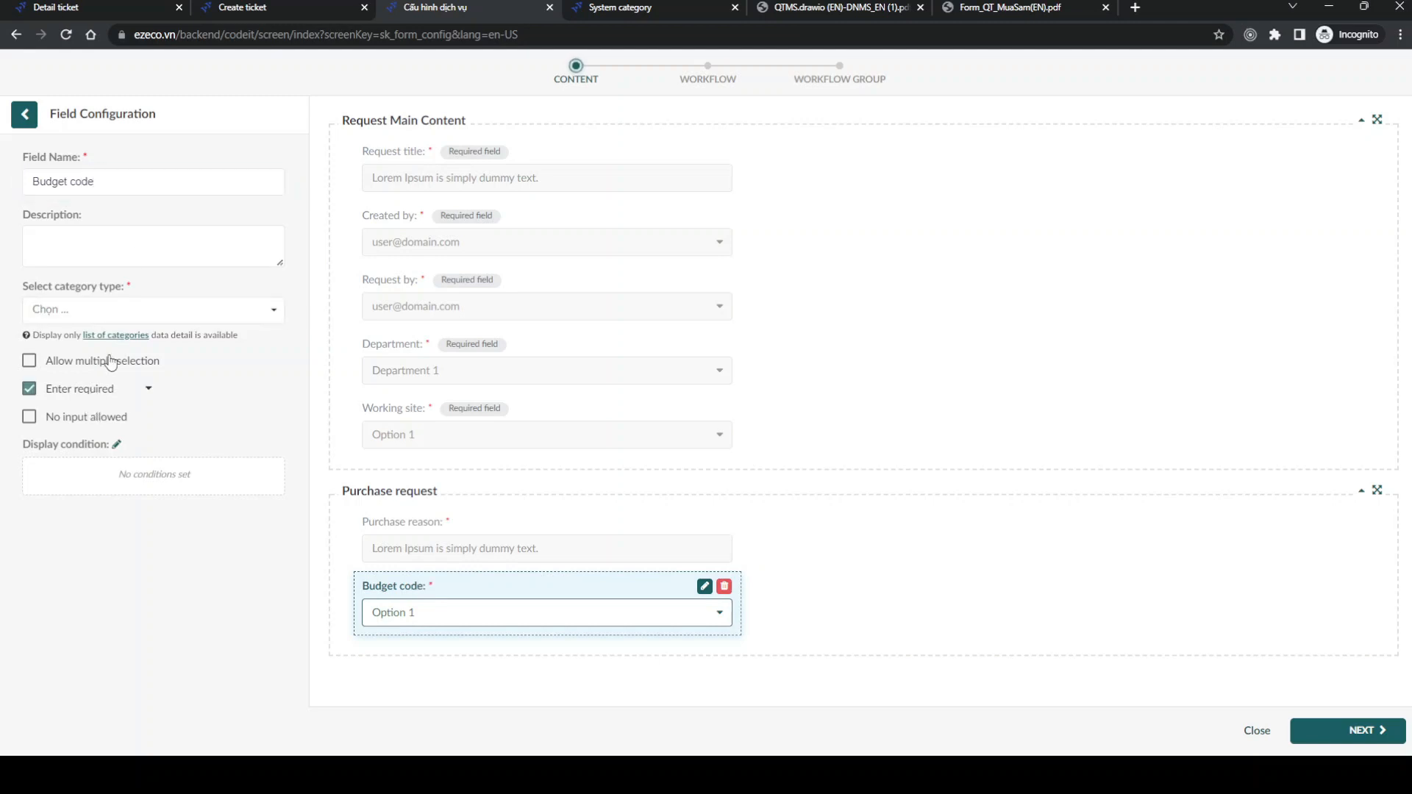
pyautogui.click(123, 310)
pyautogui.click(125, 364)
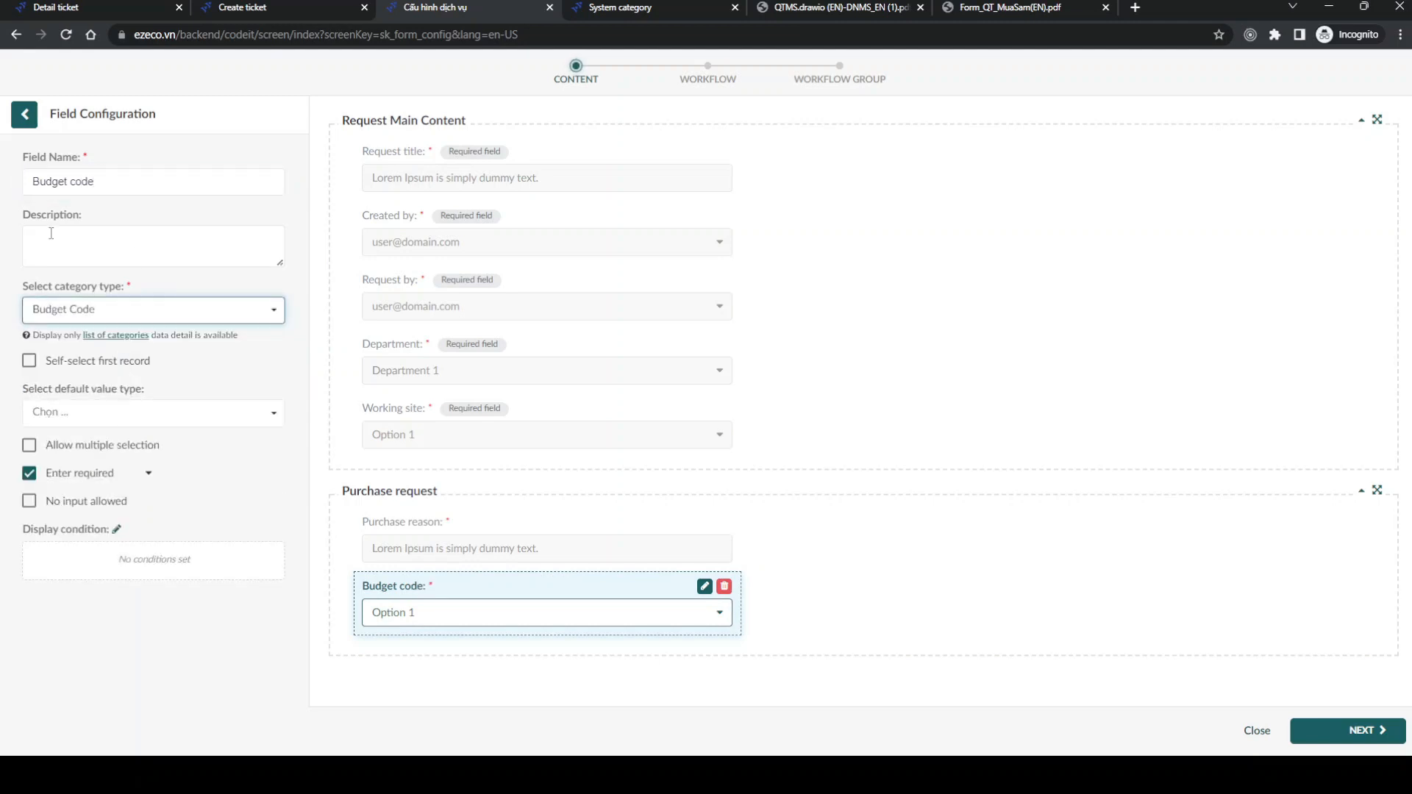
pyautogui.click(22, 122)
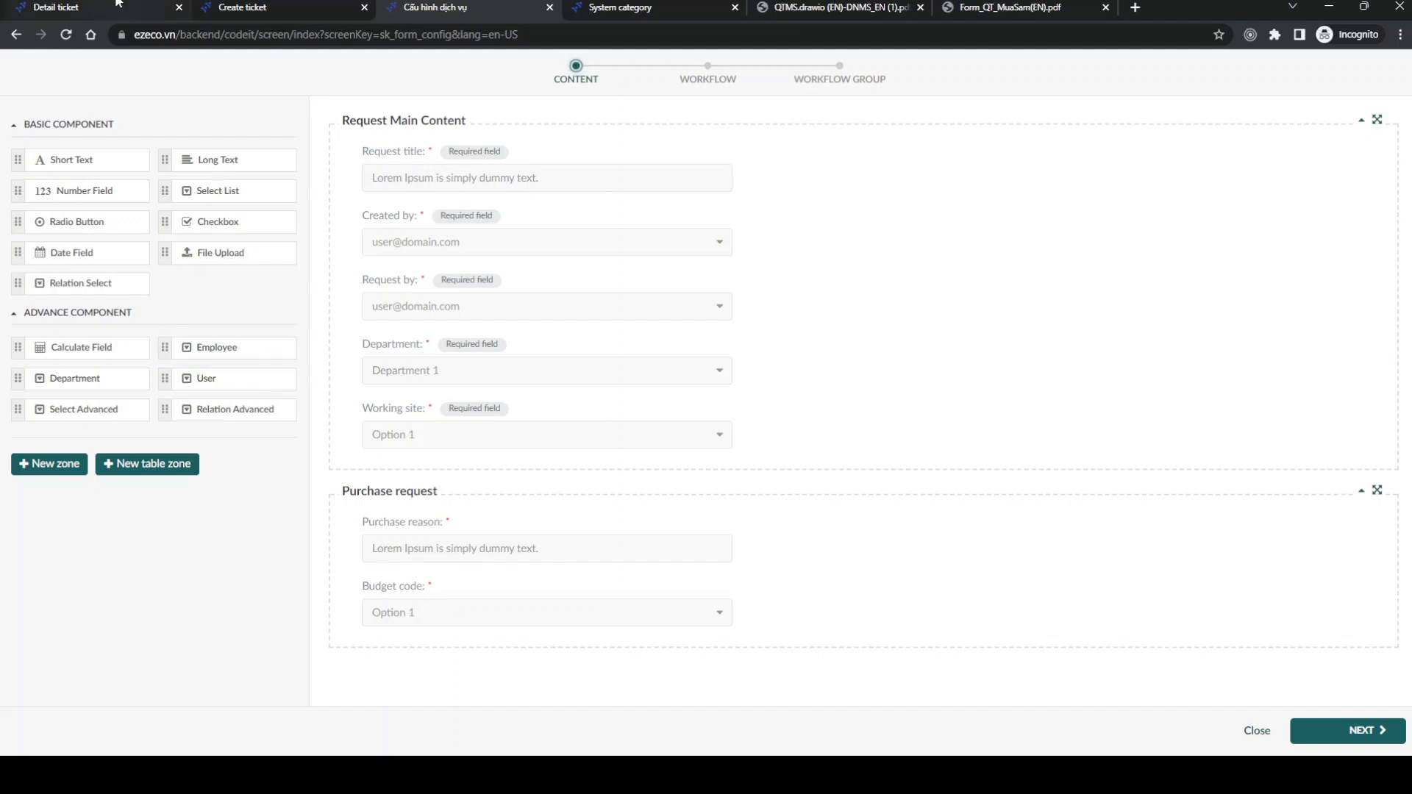
# Step: Check the sample Request Purchase form, and add a table zone named "Product list" below the Purchase request zone
pyautogui.click(239, 7)
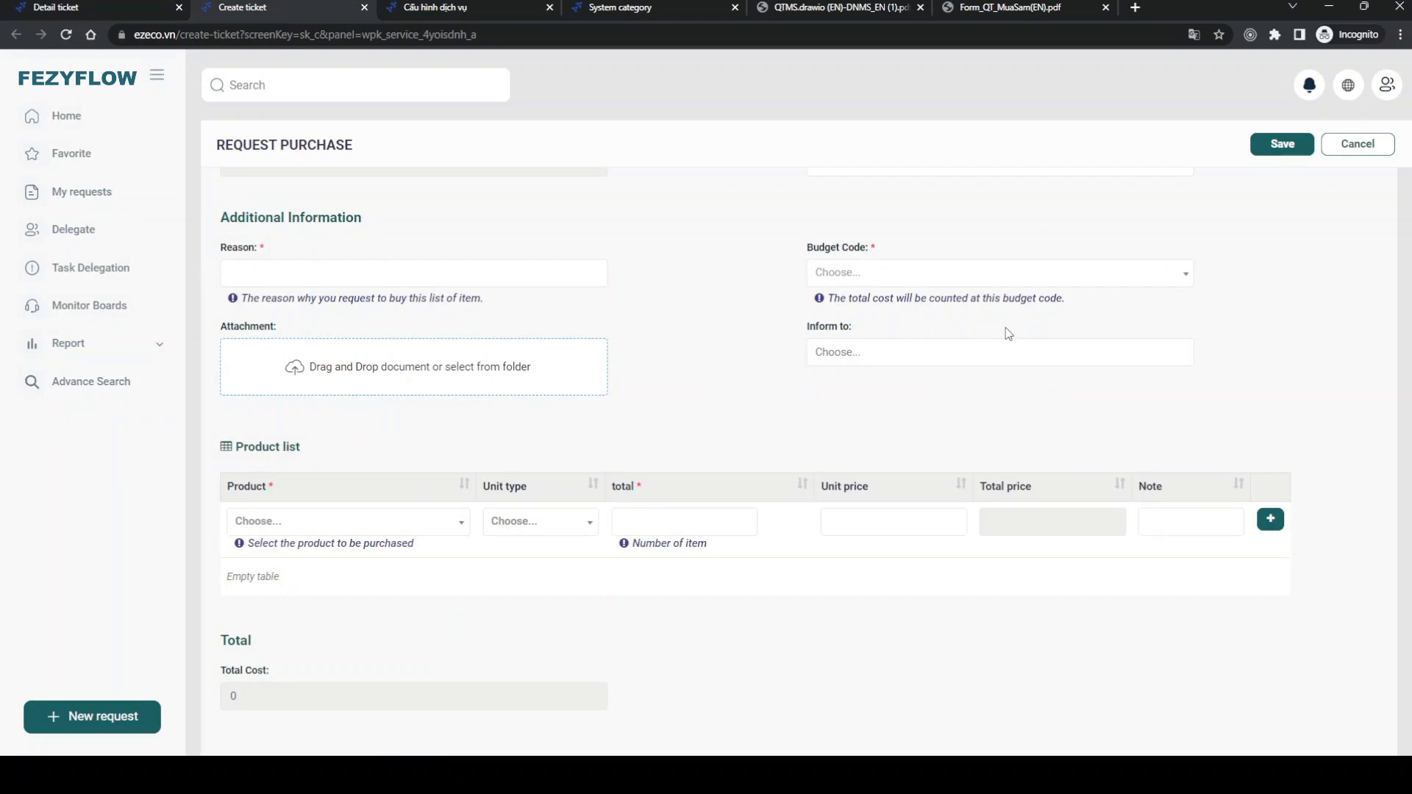
pyautogui.click(479, 6)
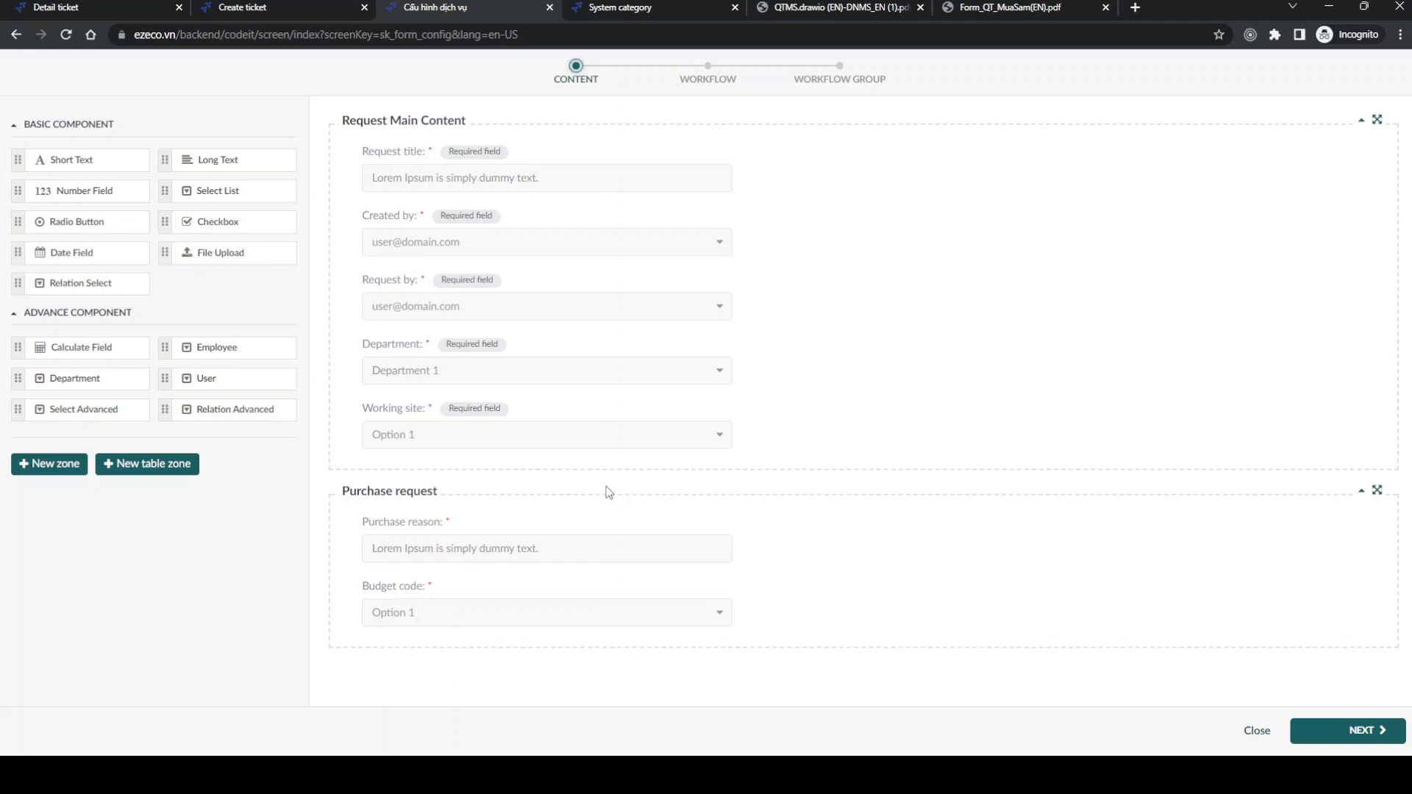
pyautogui.click(138, 477)
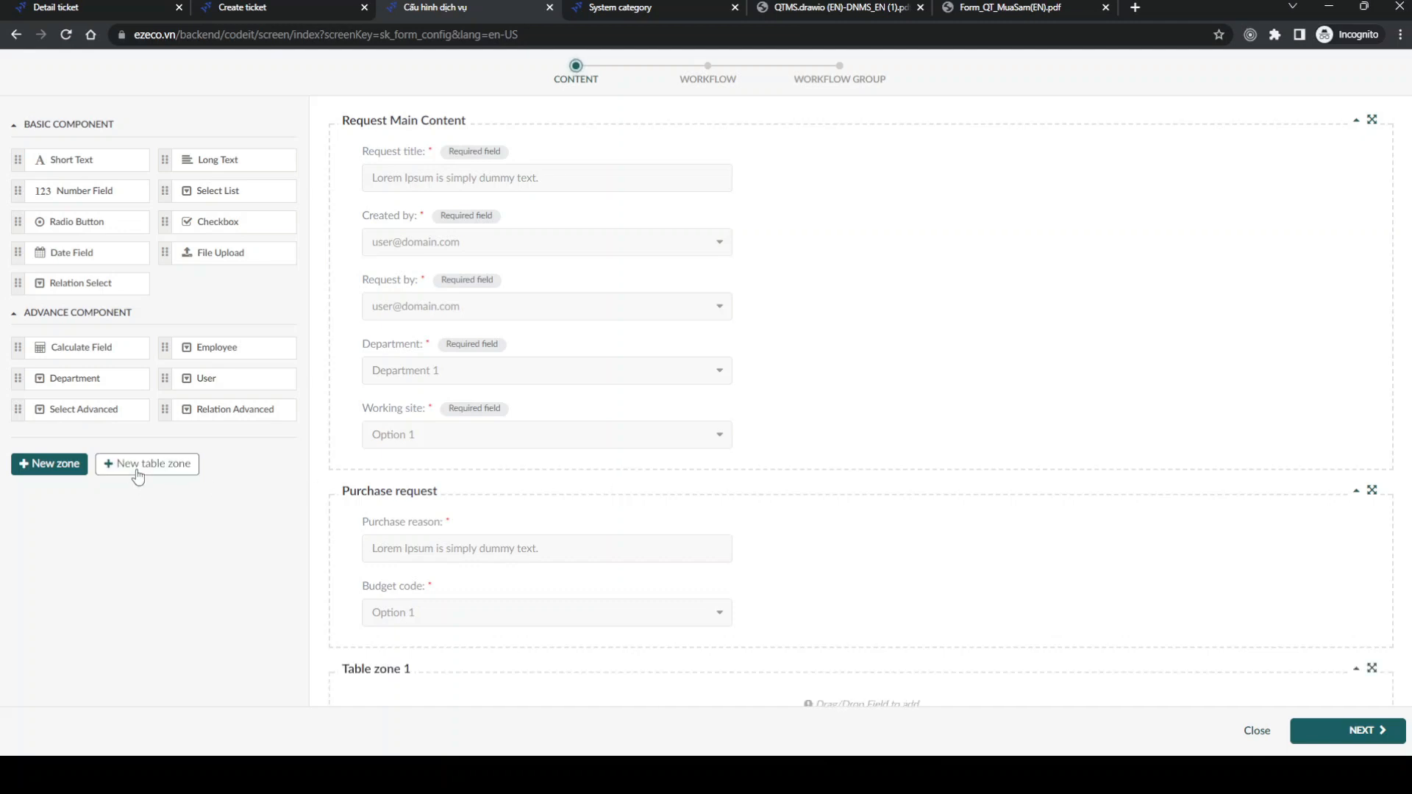
pyautogui.click(381, 682)
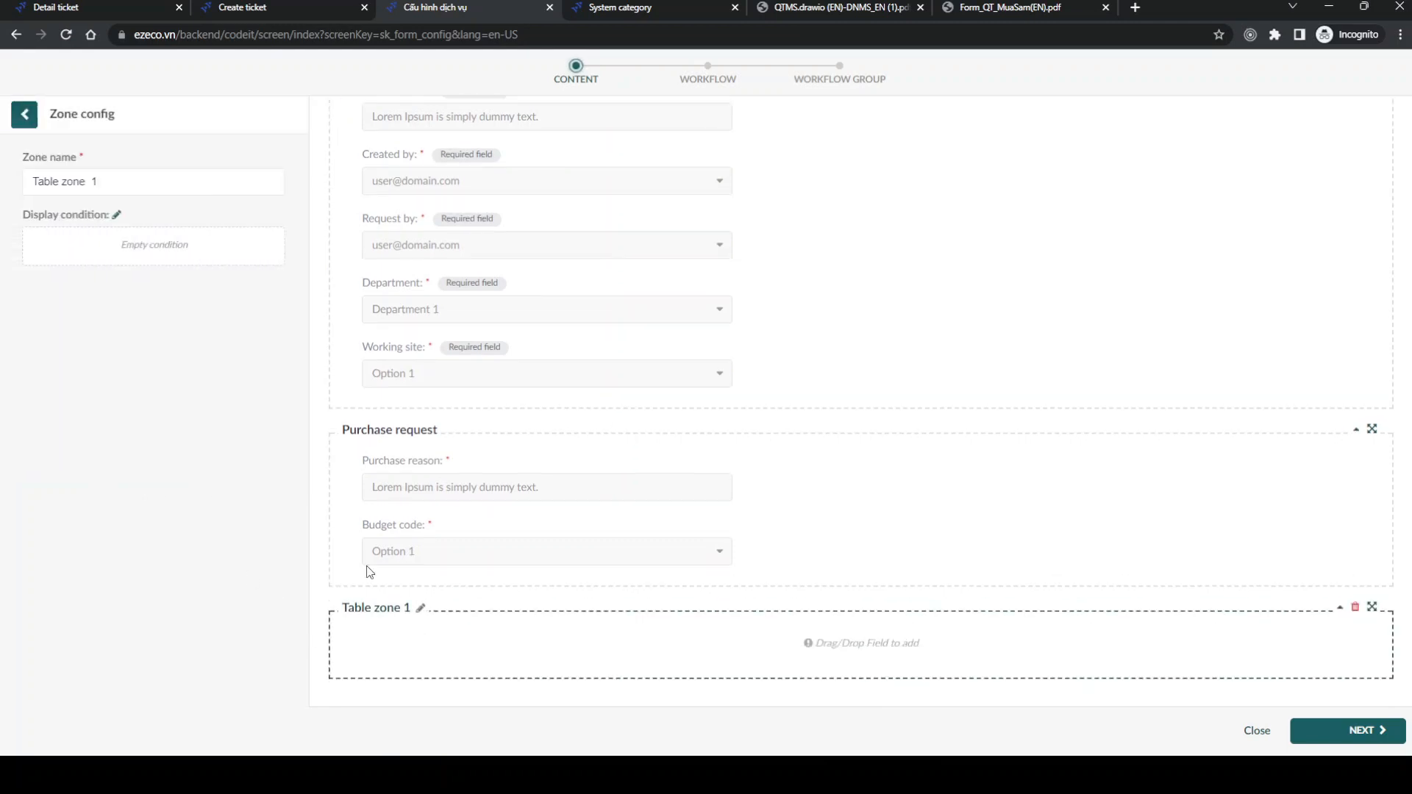
pyautogui.click(202, 184)
pyautogui.hotkey('ctrl', 'a')
pyautogui.write('Product')
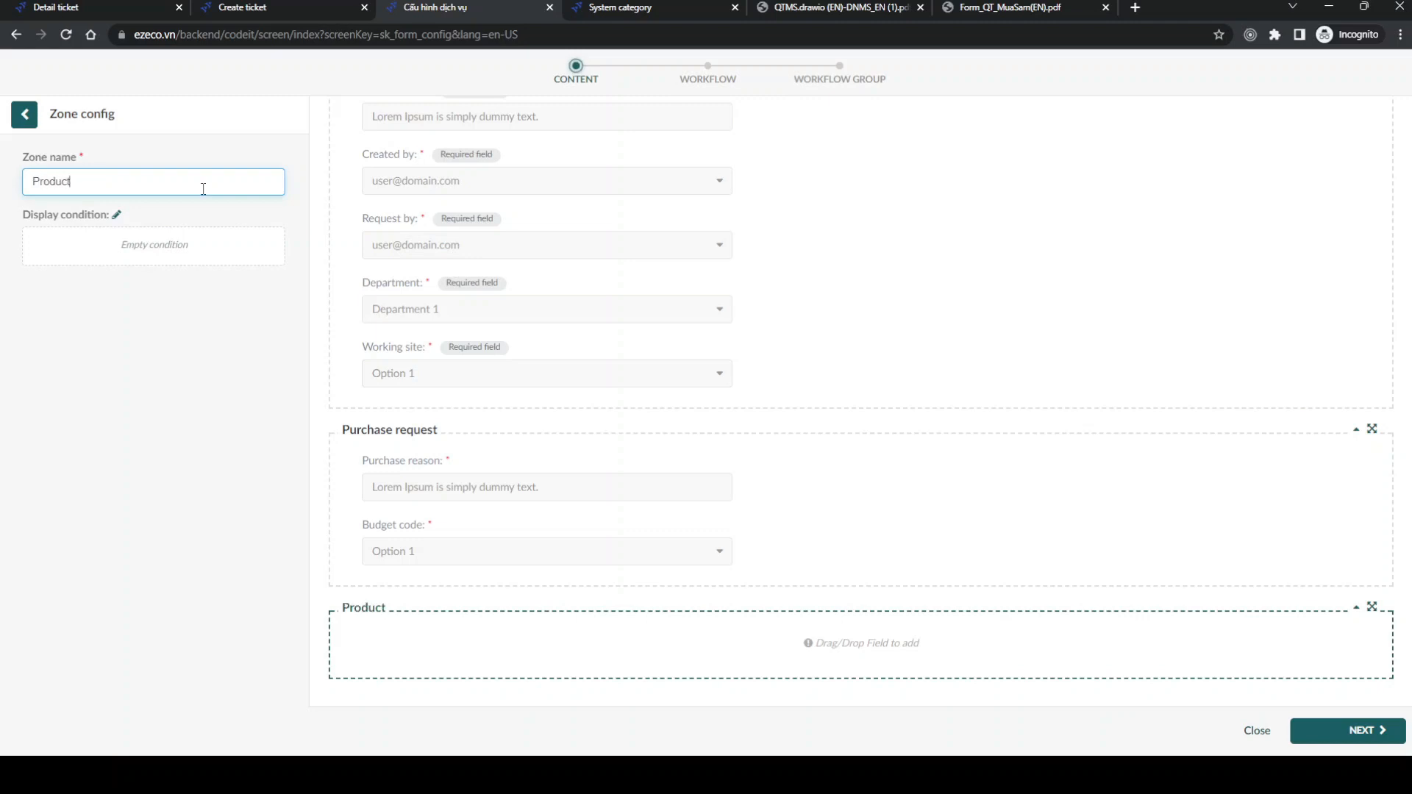
pyautogui.write(' list')
pyautogui.press('Return')
# Step: Add a required Select List column named "Product Name" to the Product list table, using the Products category type
pyautogui.moveTo(221, 190); pyautogui.dragTo(383, 478)
pyautogui.moveTo(453, 672); pyautogui.dragTo(453, 670)
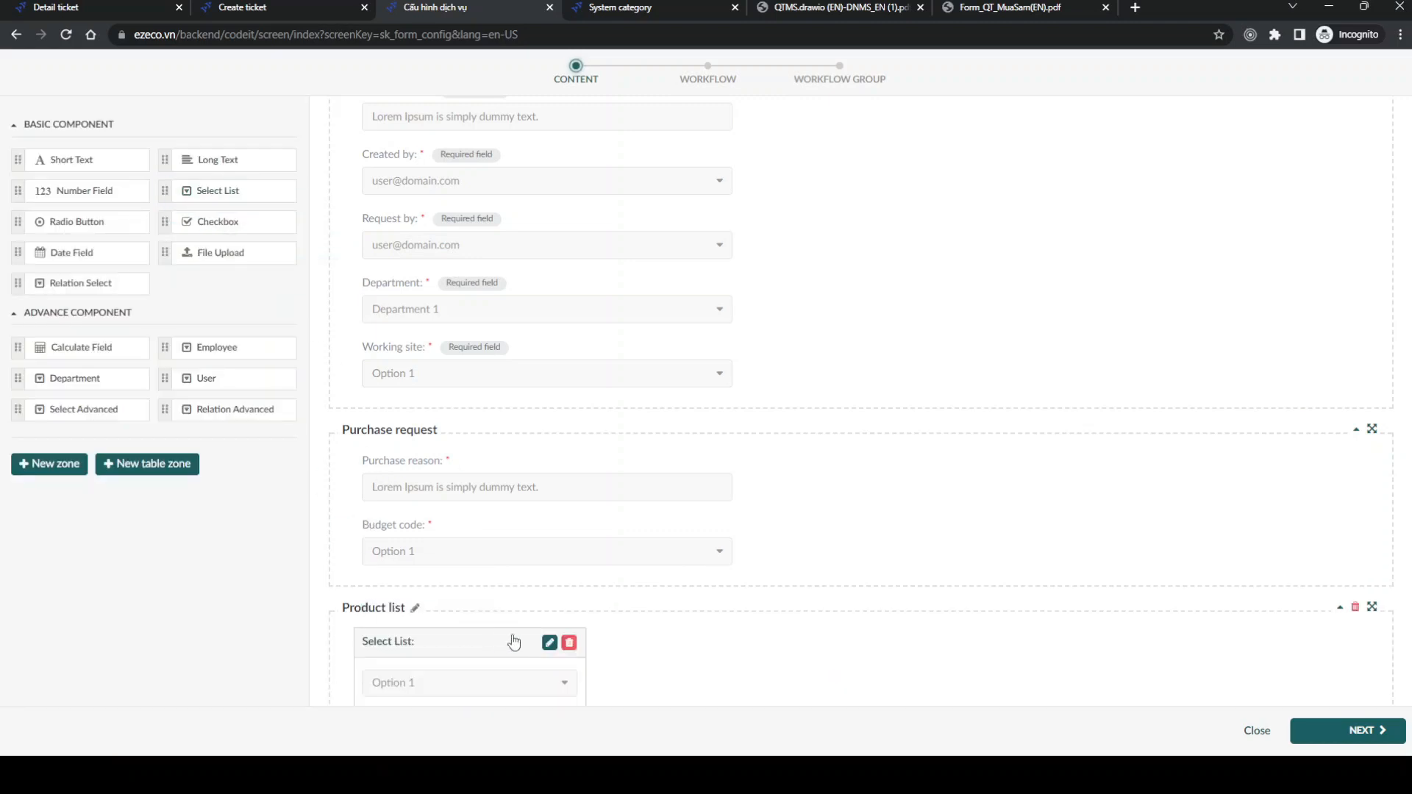
pyautogui.click(549, 642)
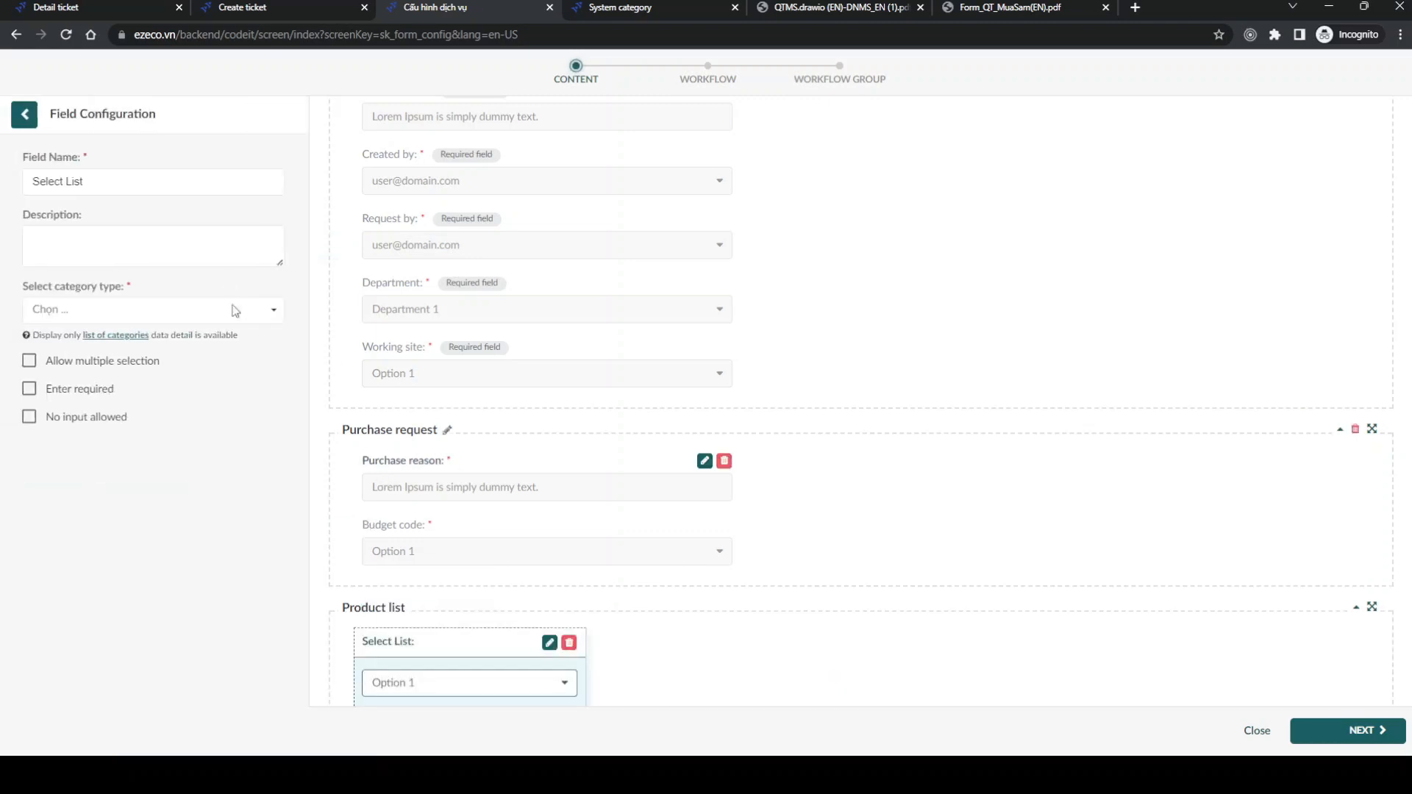
pyautogui.tripleClick(195, 183)
pyautogui.write('Produc')
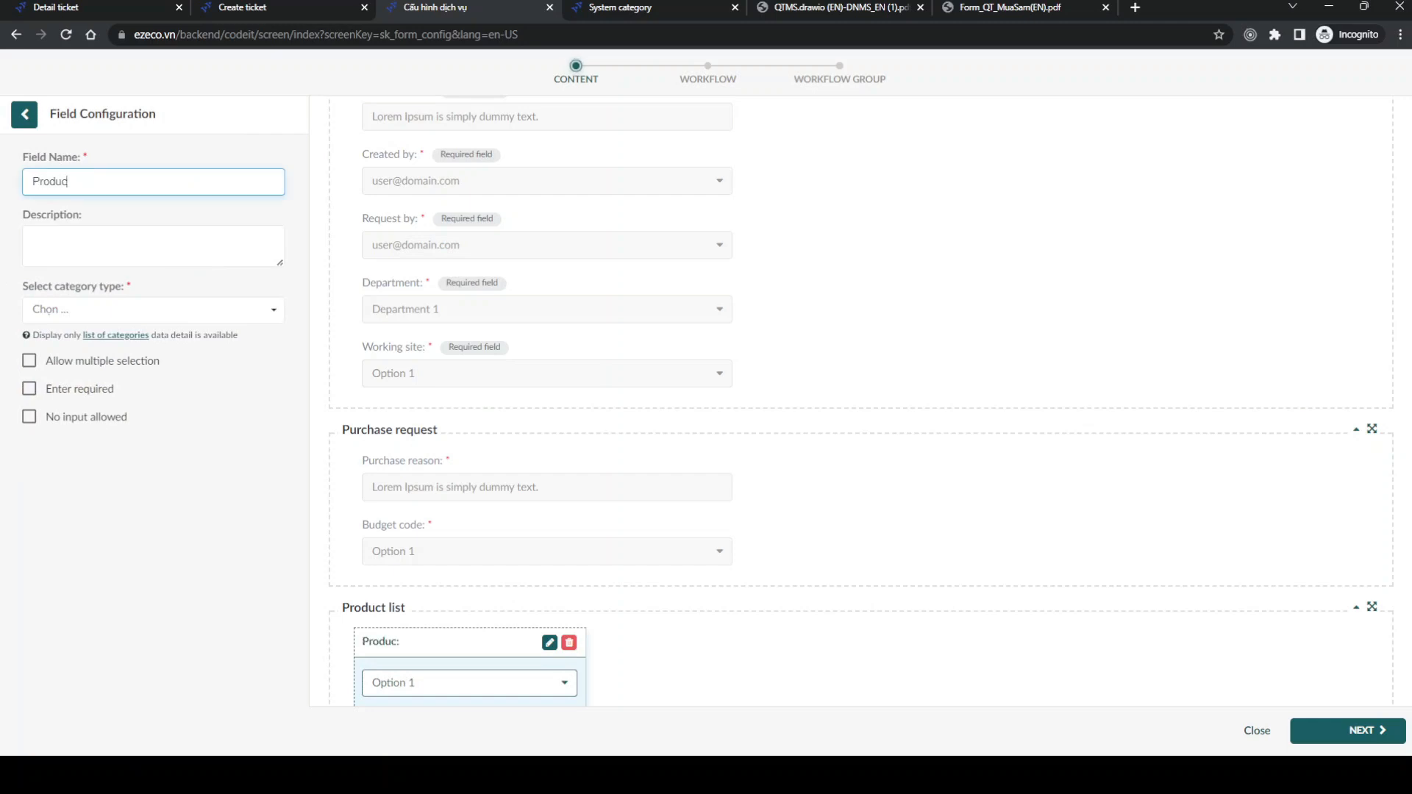
pyautogui.write('t Name')
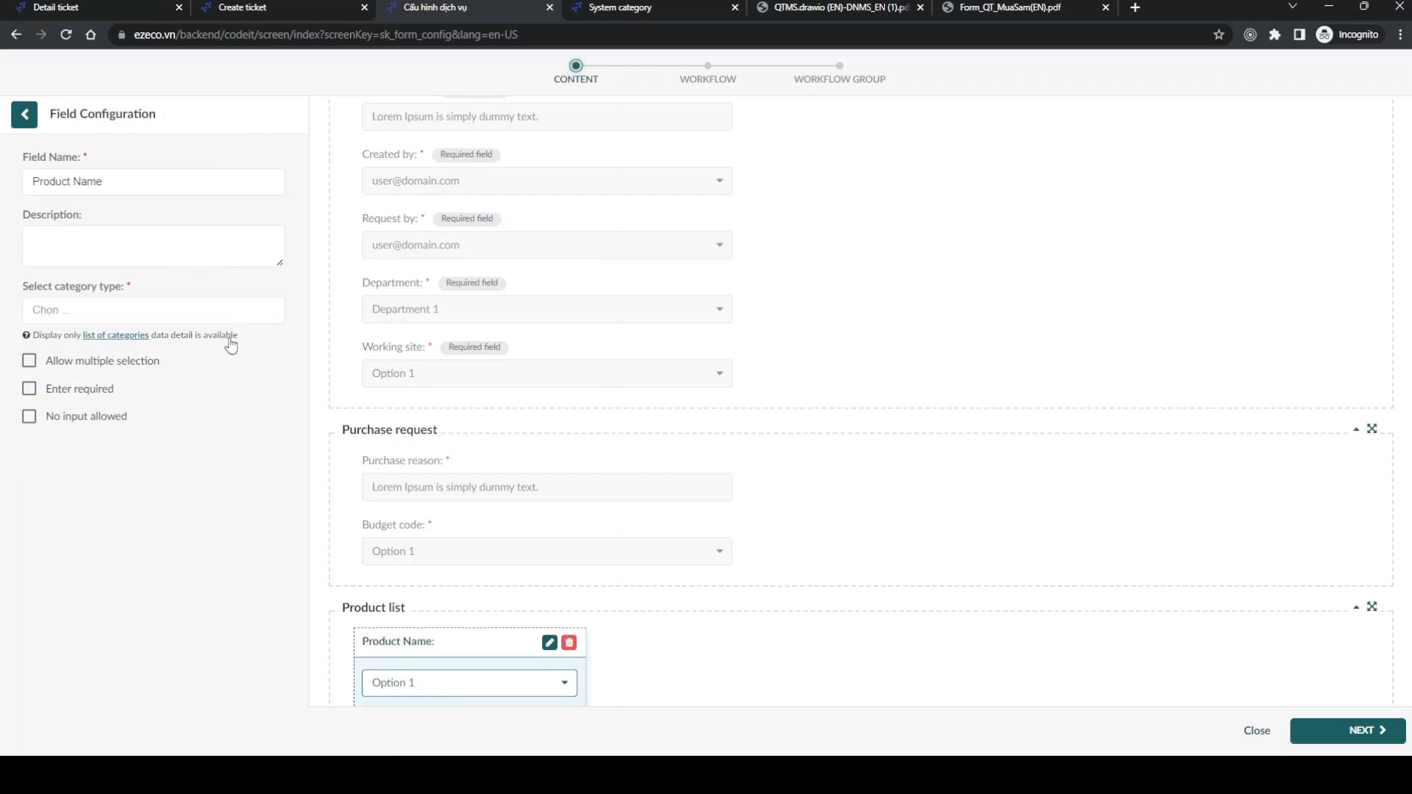
pyautogui.click(220, 310)
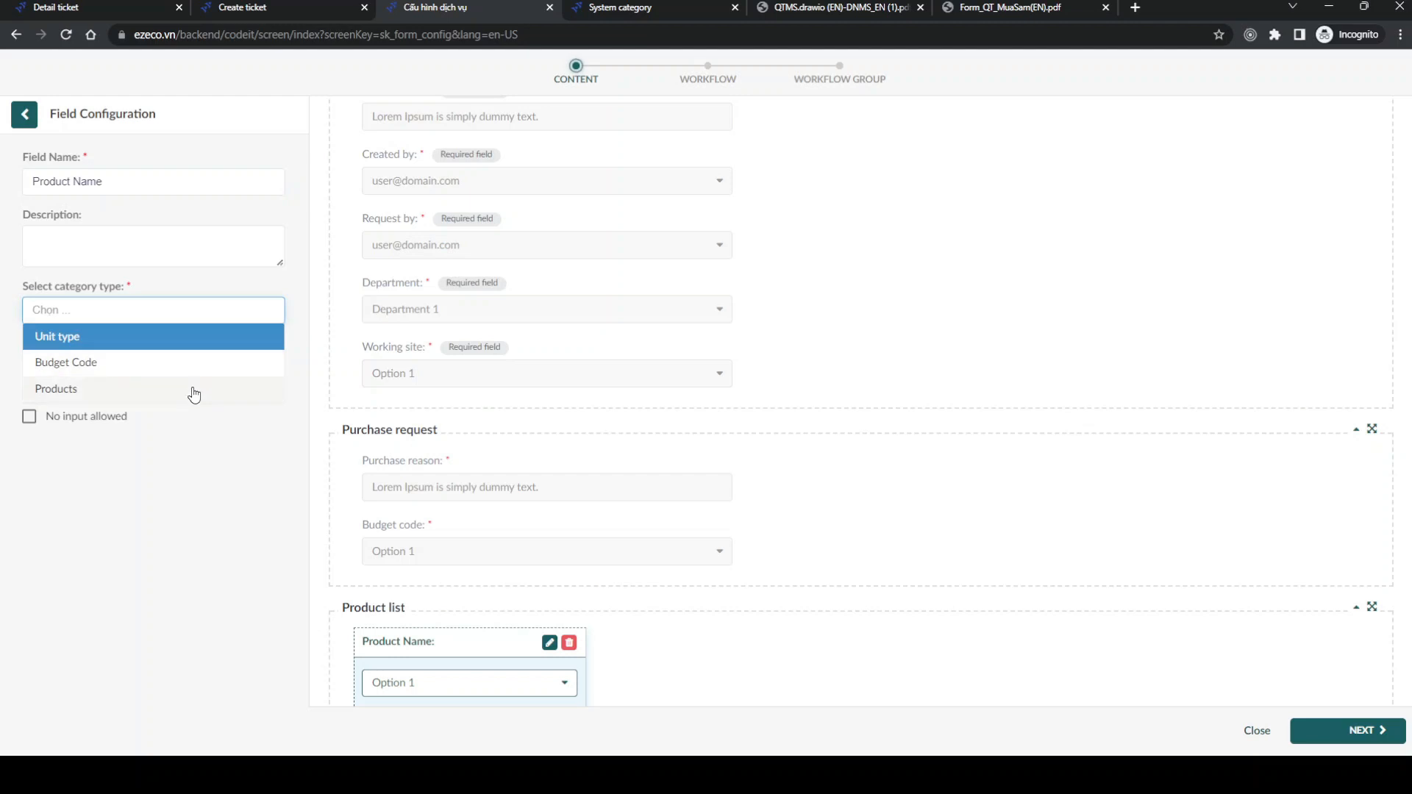
pyautogui.click(189, 390)
pyautogui.click(95, 418)
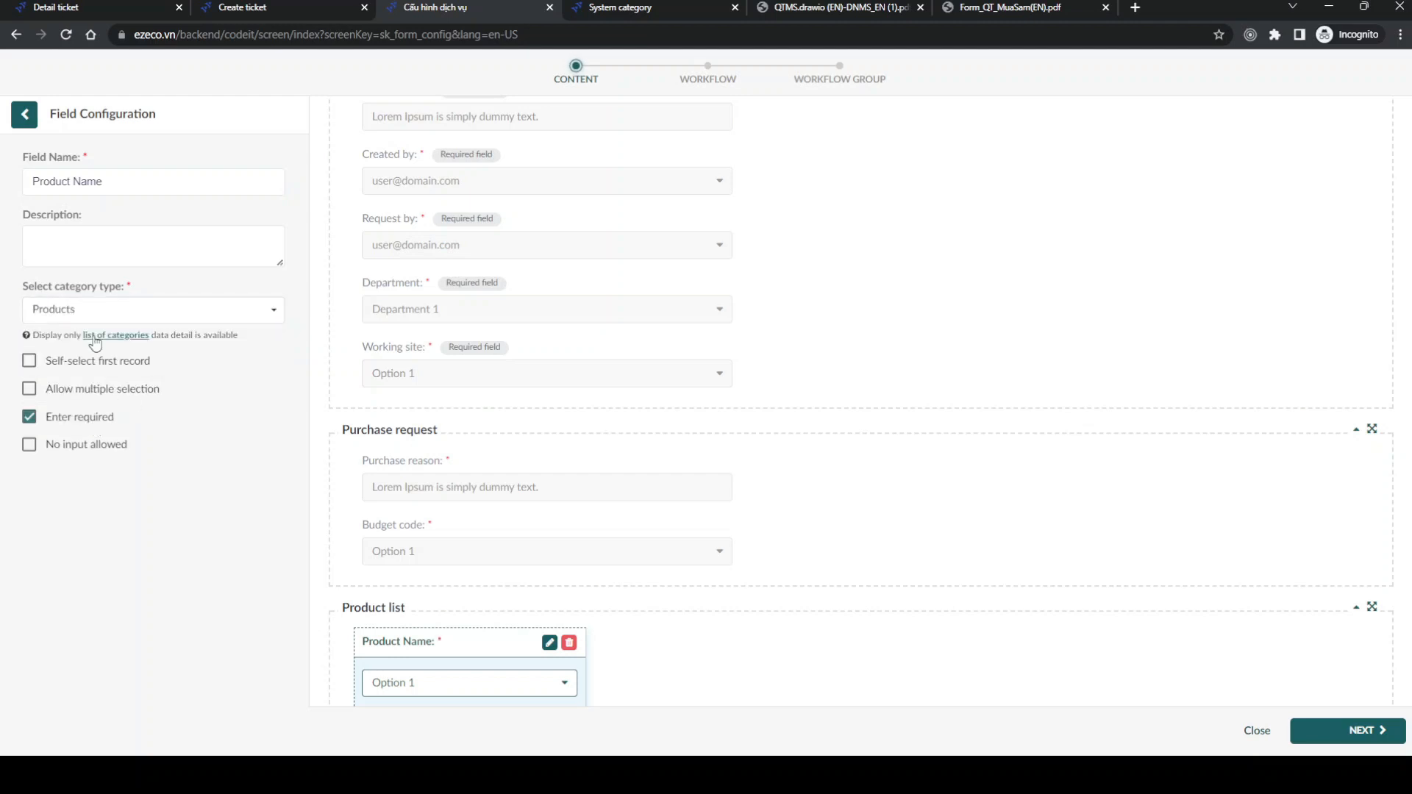
pyautogui.click(24, 114)
# Step: Add a Select List column named "Unit type" after Product Name, using the Unit type category type
pyautogui.moveTo(213, 191); pyautogui.dragTo(650, 656)
pyautogui.click(650, 656)
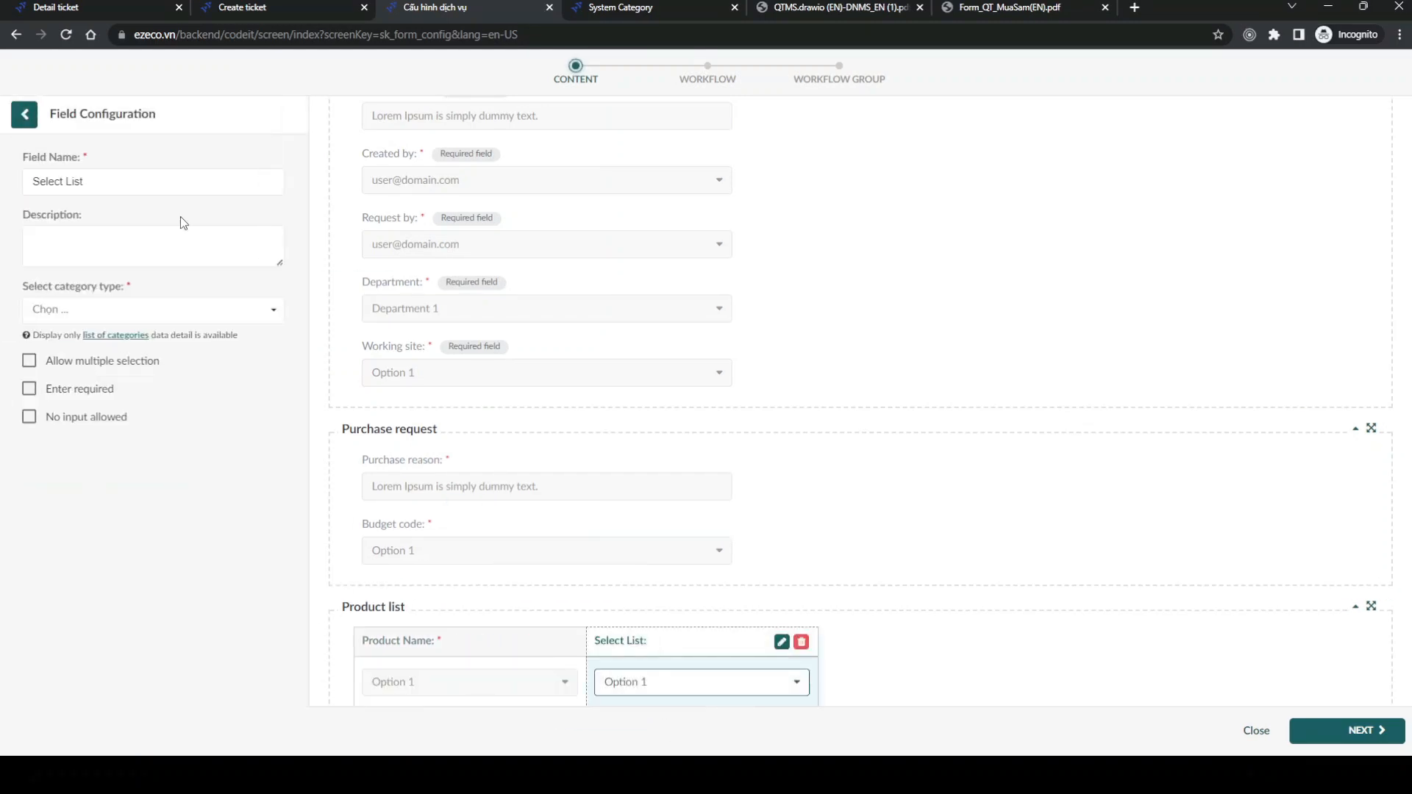
pyautogui.tripleClick(59, 181)
pyautogui.write('Unit type')
pyautogui.click(67, 309)
pyautogui.click(66, 340)
pyautogui.click(24, 114)
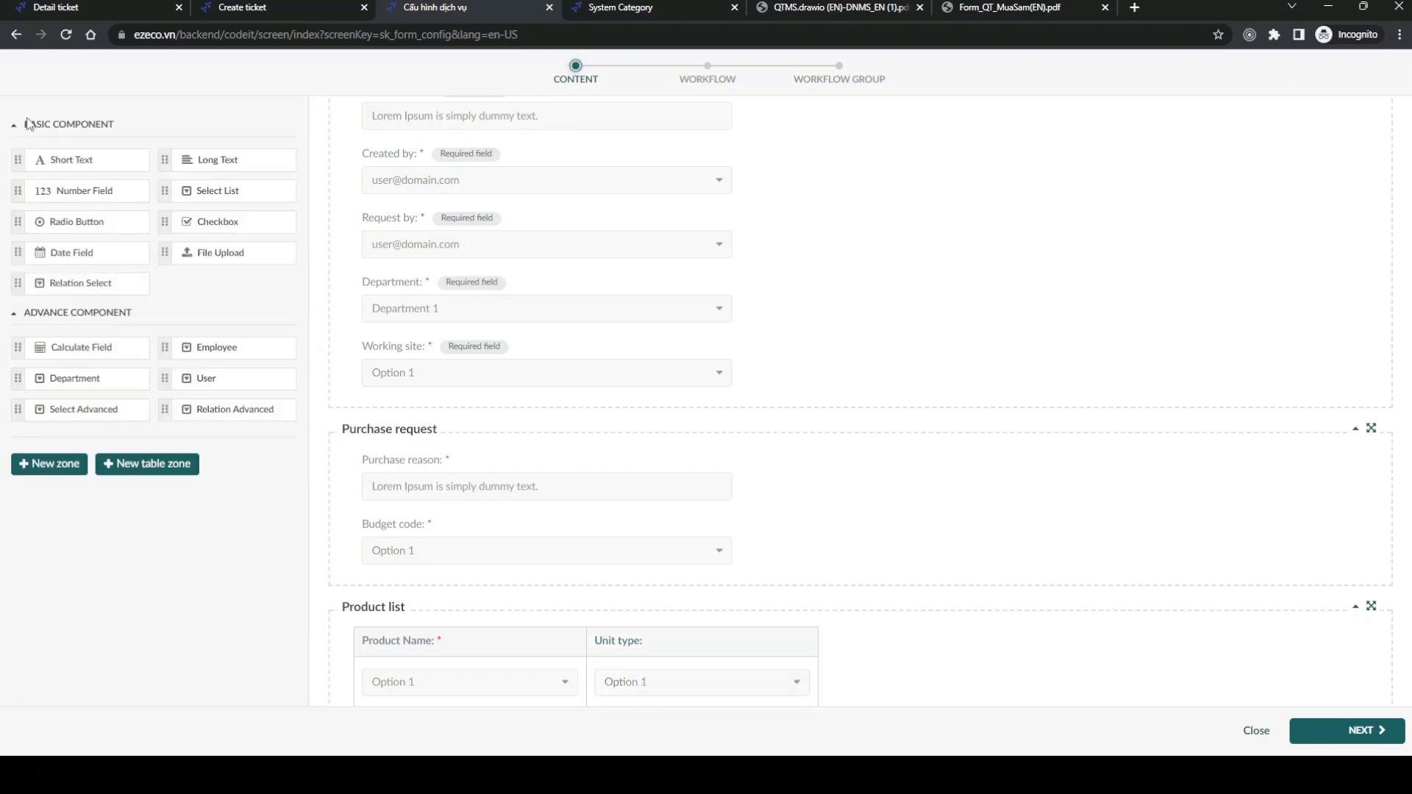
# Step: Add a Number Field column named "Total" after Unit type in the Product list table and make it required
pyautogui.moveTo(129, 209); pyautogui.dragTo(897, 654)
pyautogui.click(897, 653)
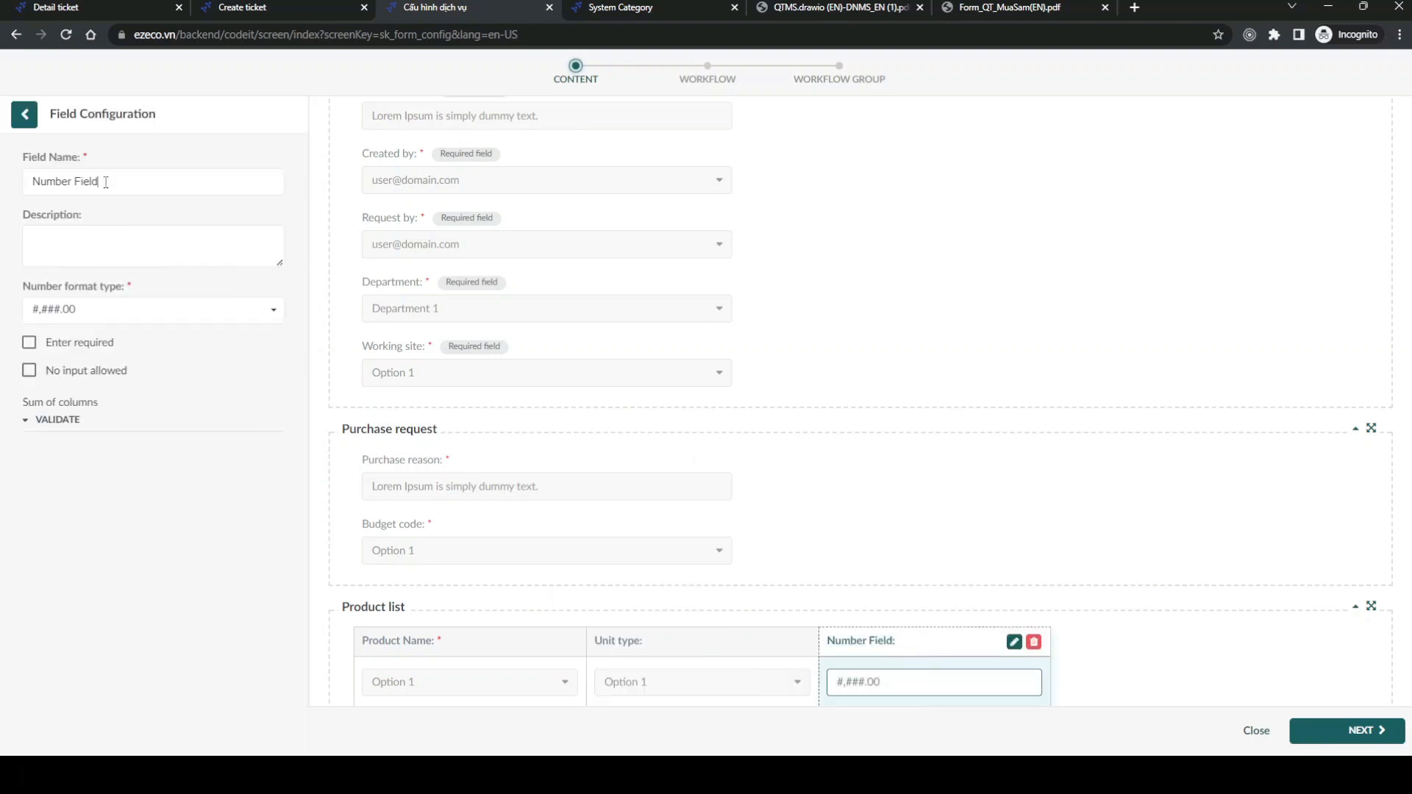
pyautogui.tripleClick(59, 182)
pyautogui.write('Total')
pyautogui.click(69, 352)
pyautogui.click(25, 114)
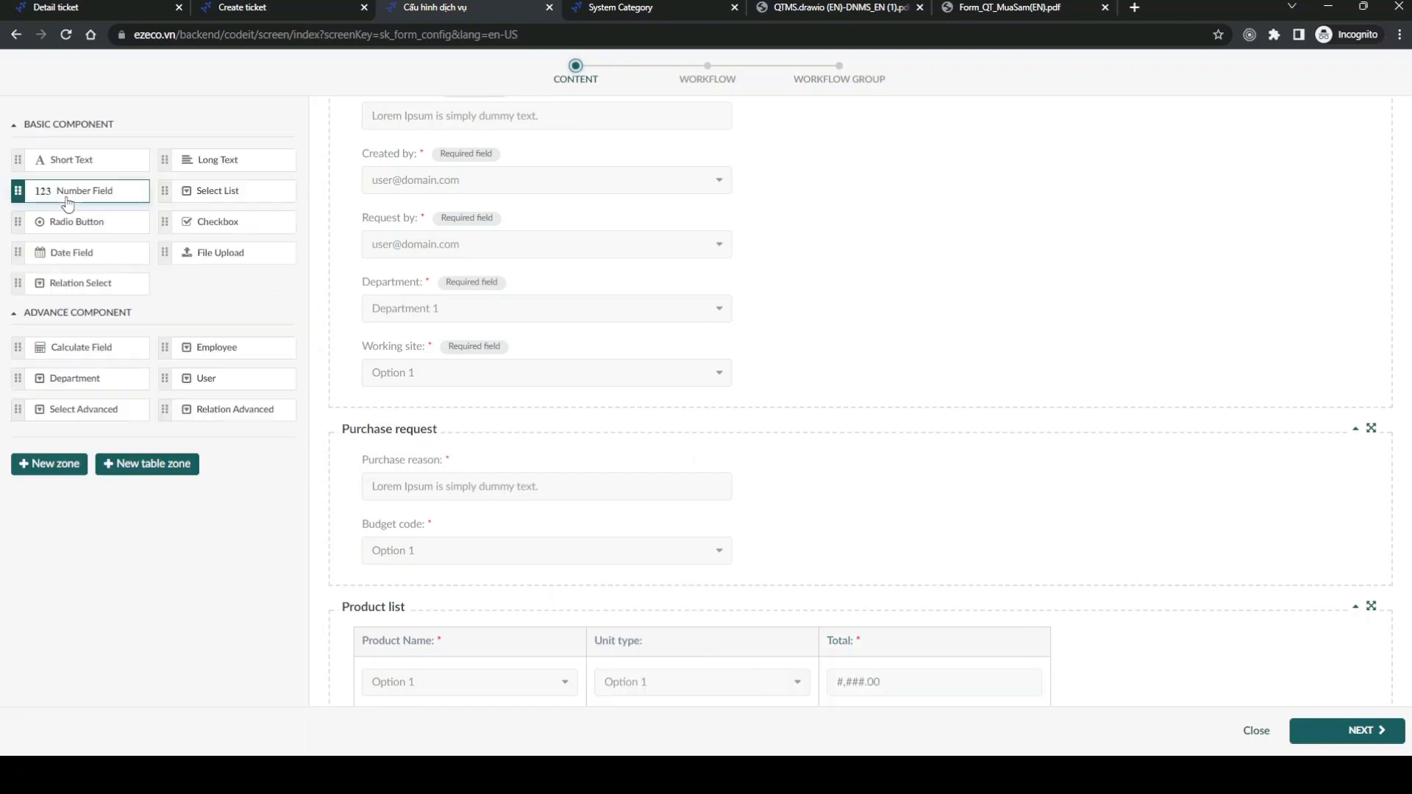
# Step: Add a required Number Field column named "Unit price" after Total in the Product list table
pyautogui.moveTo(96, 193); pyautogui.dragTo(1157, 691)
pyautogui.click(1246, 645)
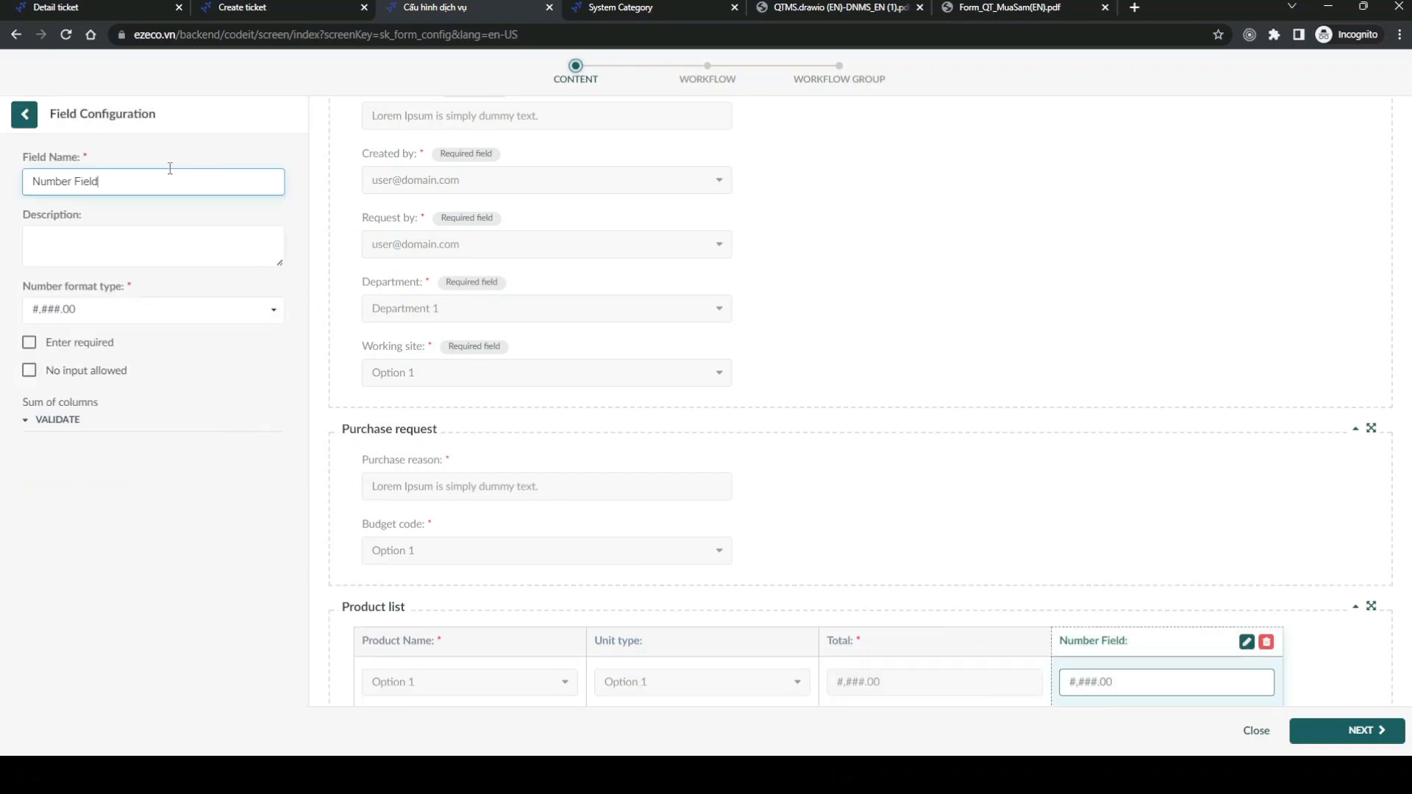
pyautogui.tripleClick(170, 180)
pyautogui.press('BackSpace')
pyautogui.write('Unit price')
pyautogui.click(24, 114)
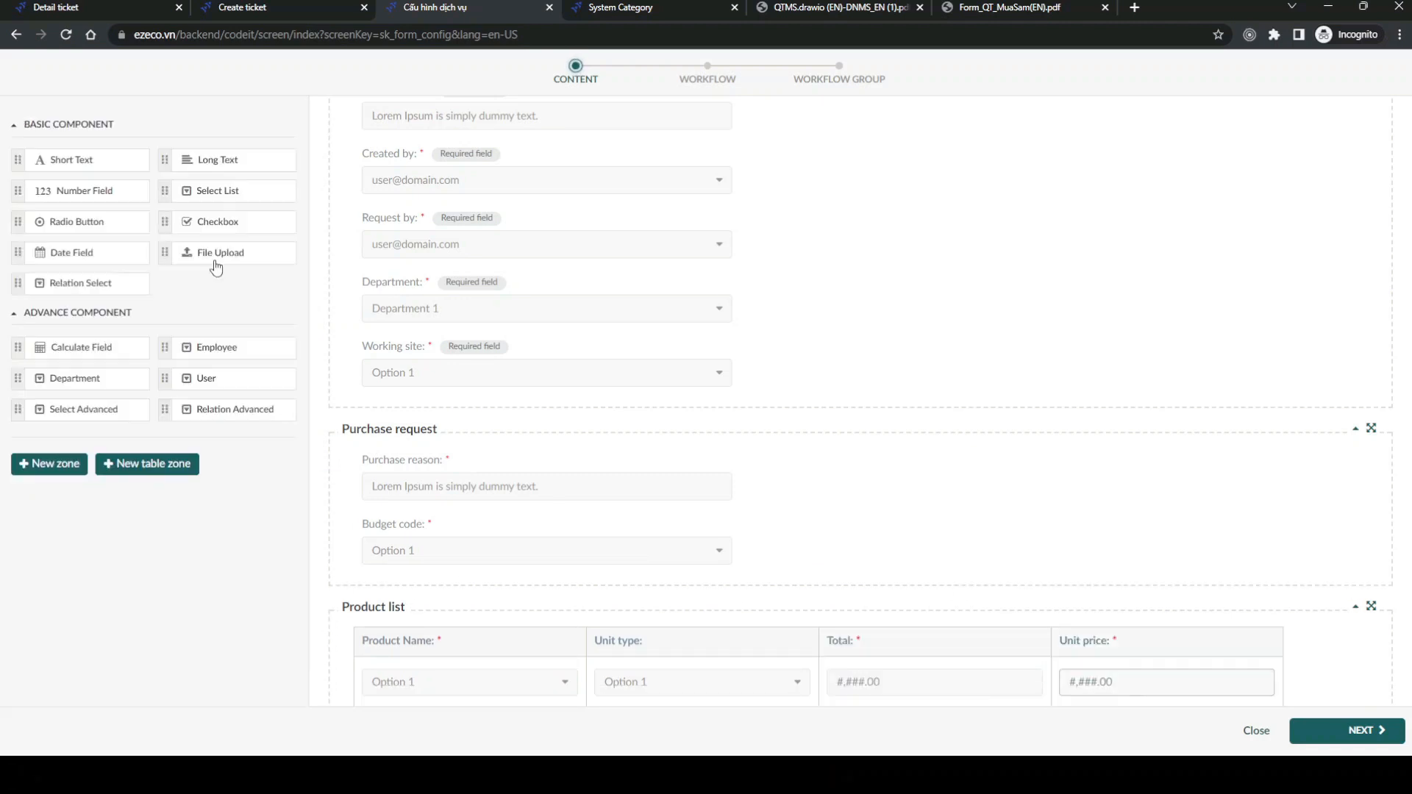
# Step: Check the form against the sample and proceed to the workflow stage, with the Purchase Workflow diagram PDF open for reference
pyautogui.click(280, 9)
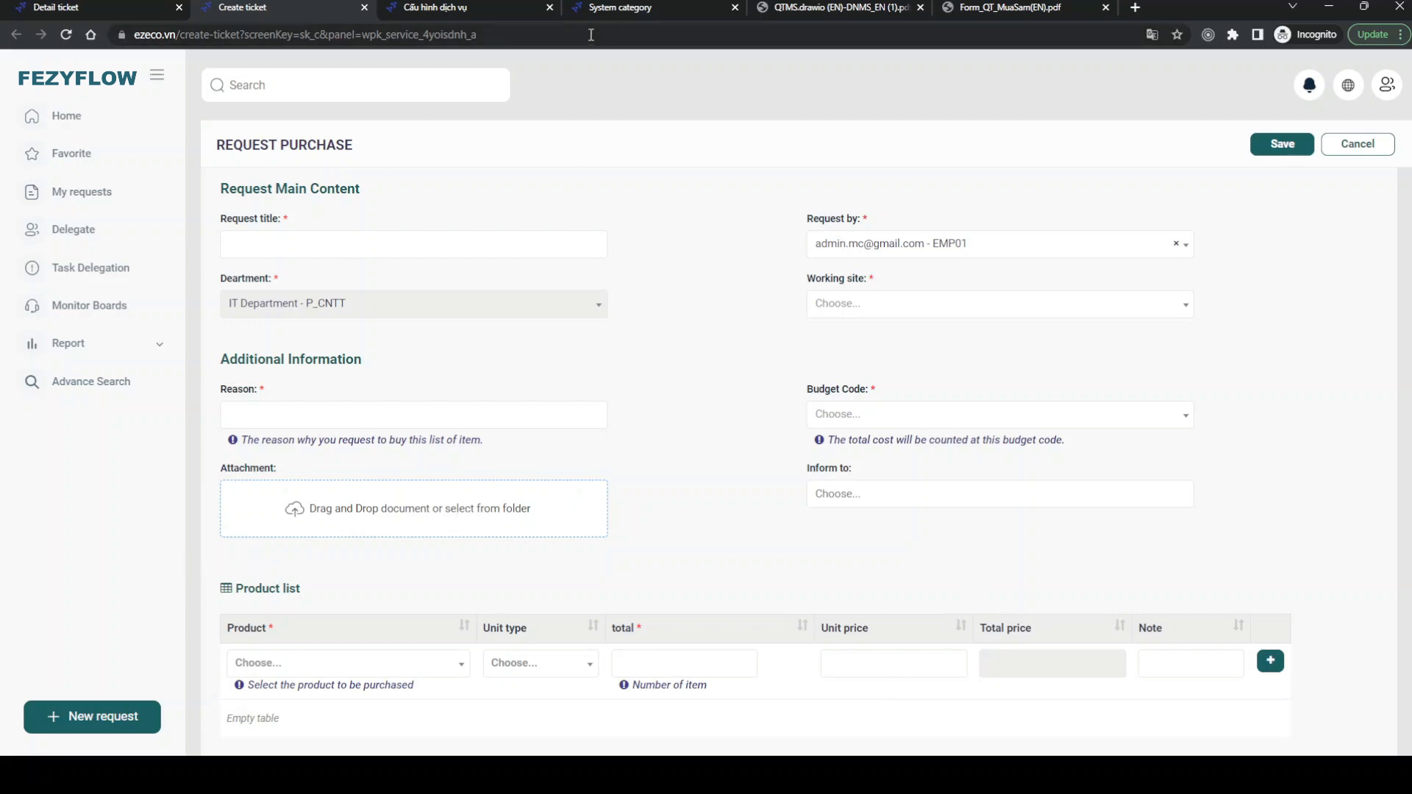
pyautogui.click(515, 9)
pyautogui.scroll(3, 1177, 527)
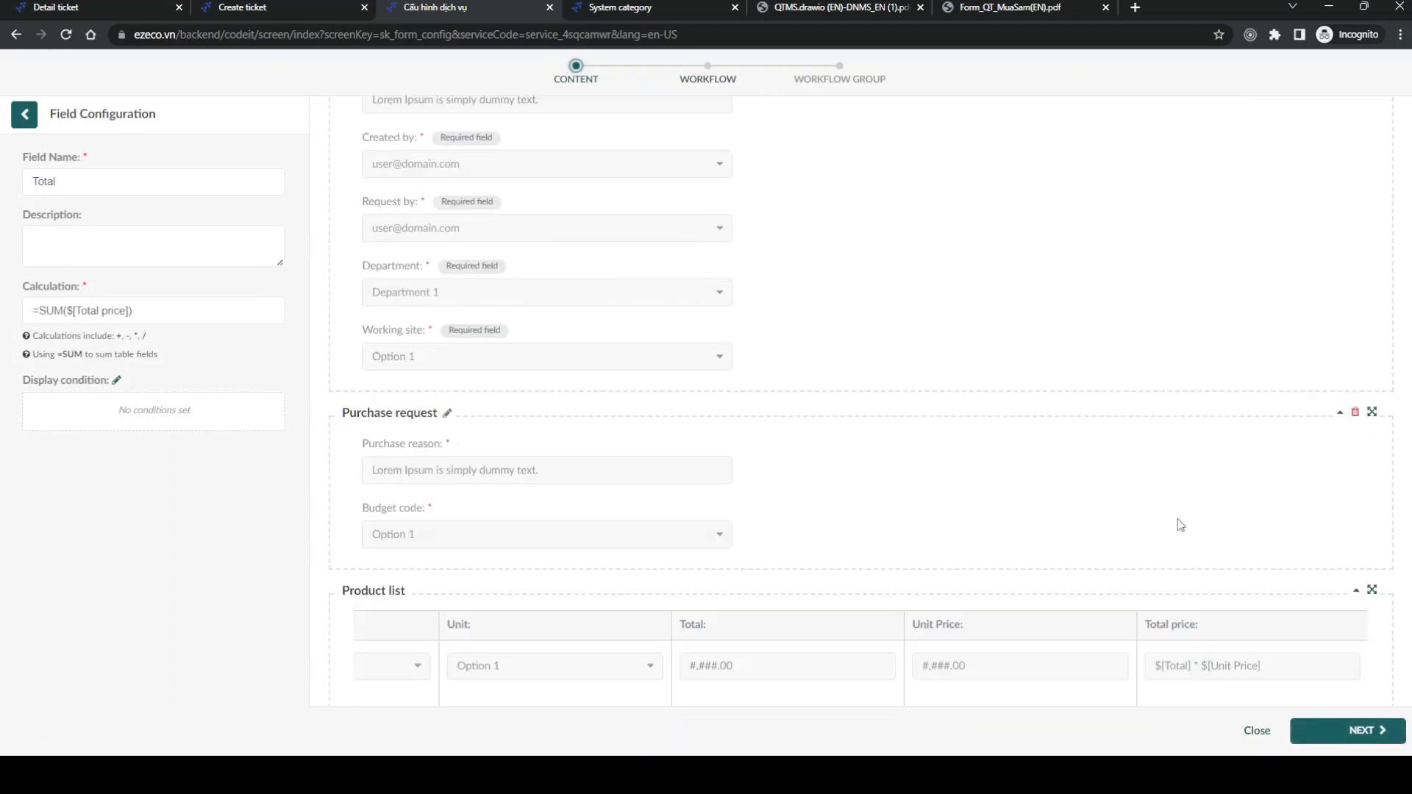
pyautogui.scroll(-3, 1176, 526)
pyautogui.click(1345, 730)
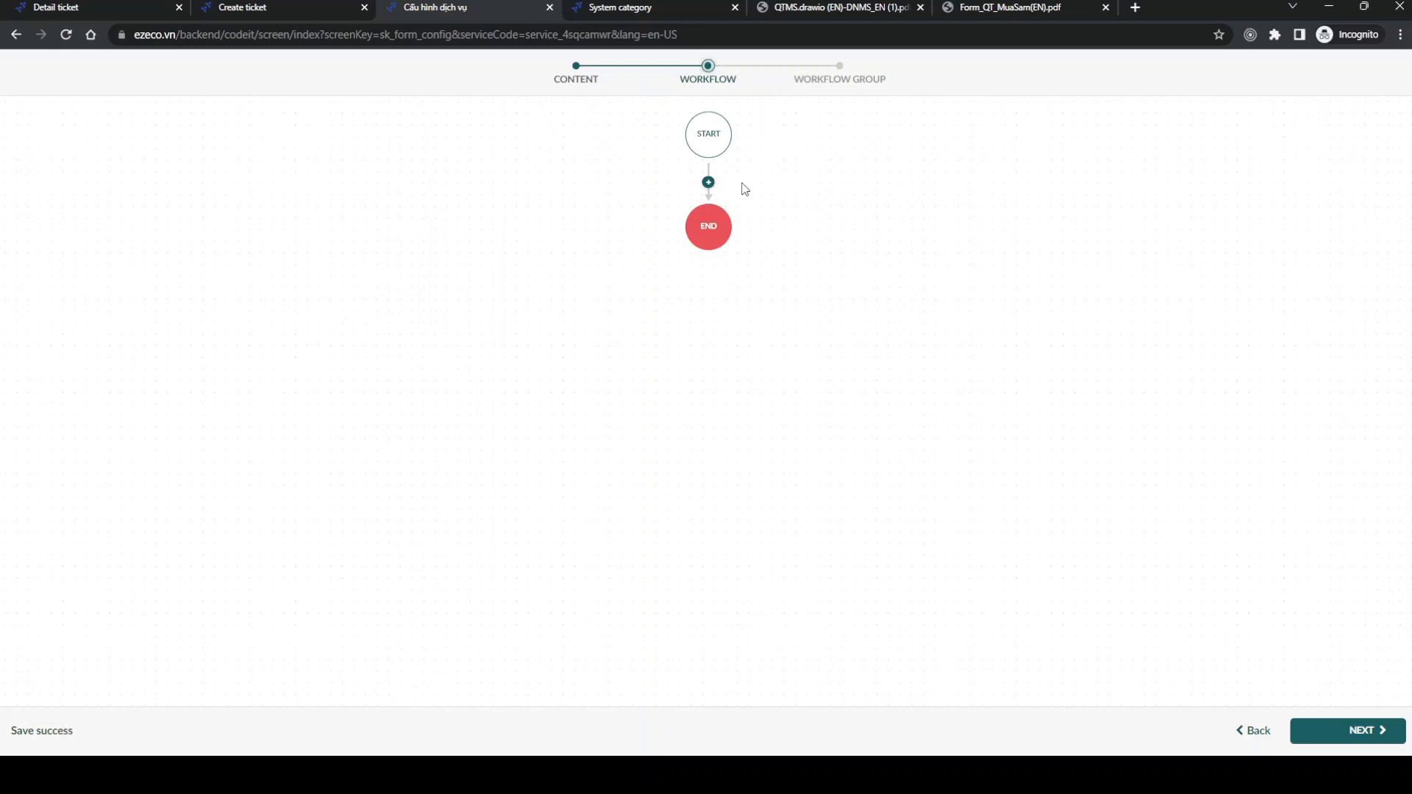
pyautogui.click(815, 4)
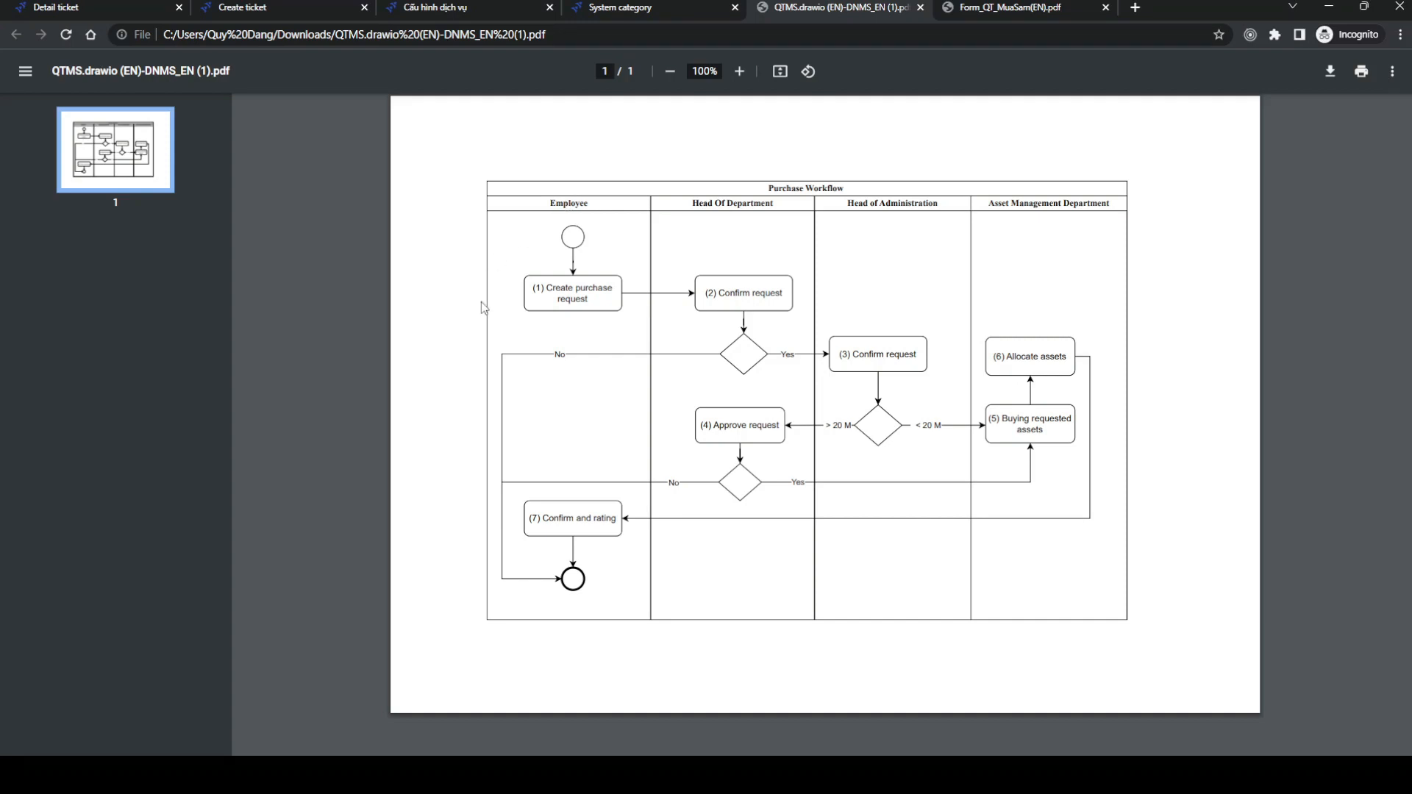